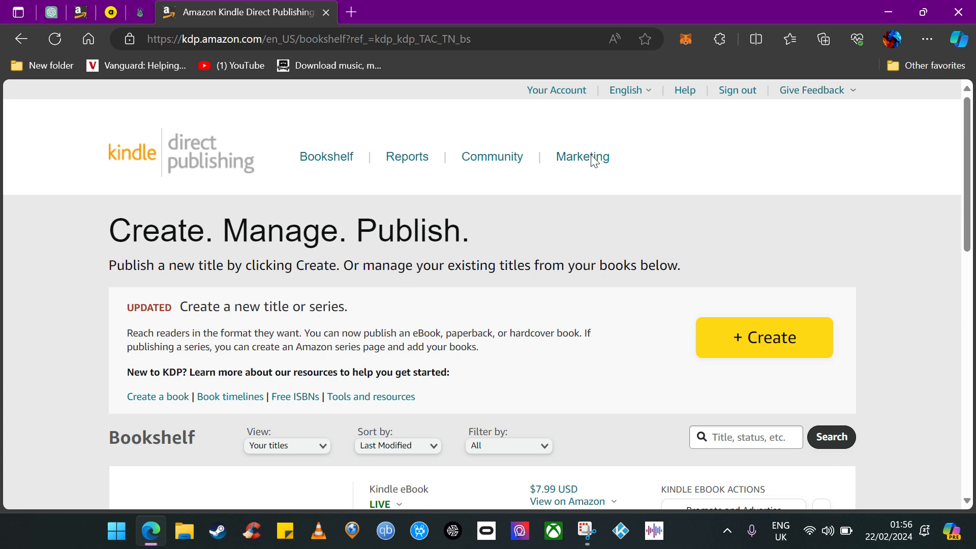
Open the account page and review the author/publisher information fields.
click(568, 96)
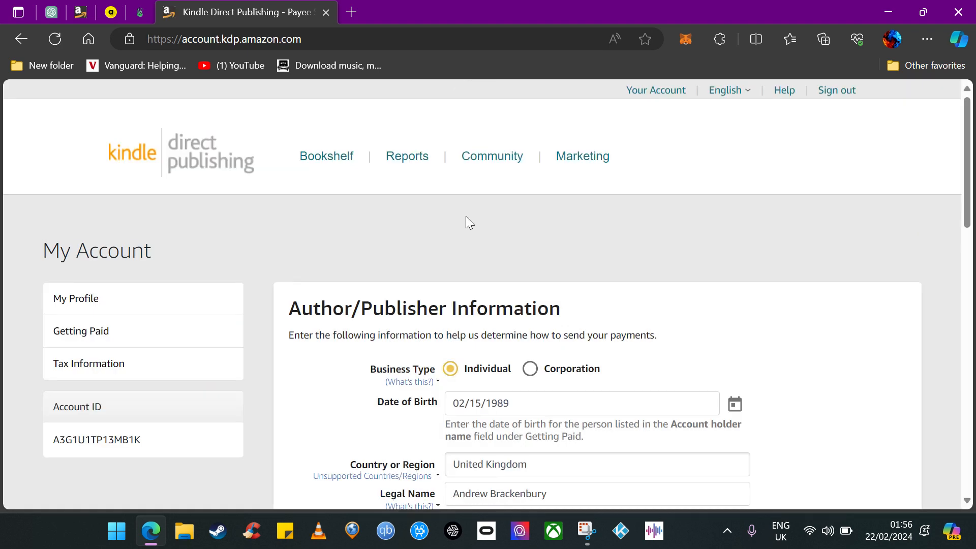
scroll(370, 310, down, 2)
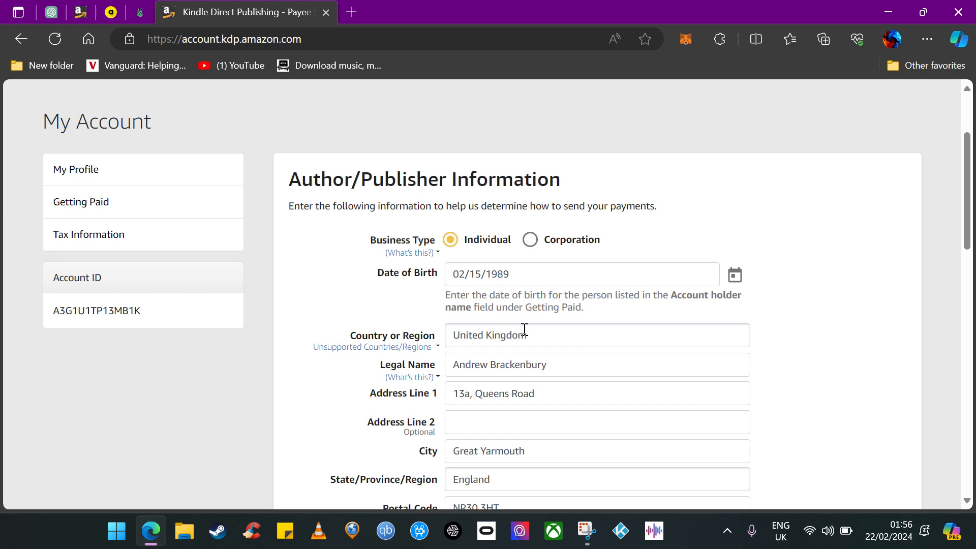
scroll(543, 341, down, 1)
scroll(513, 427, down, 1)
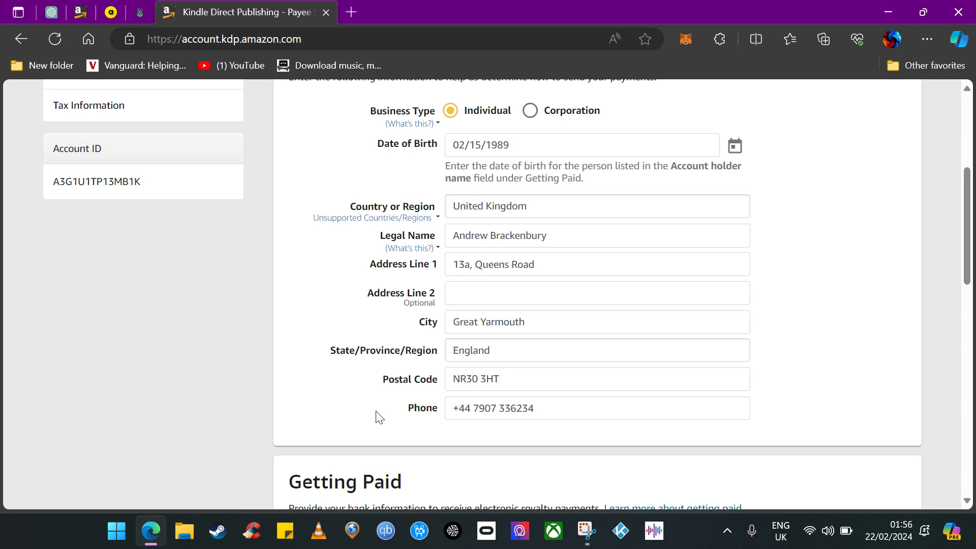
scroll(325, 351, up, 1)
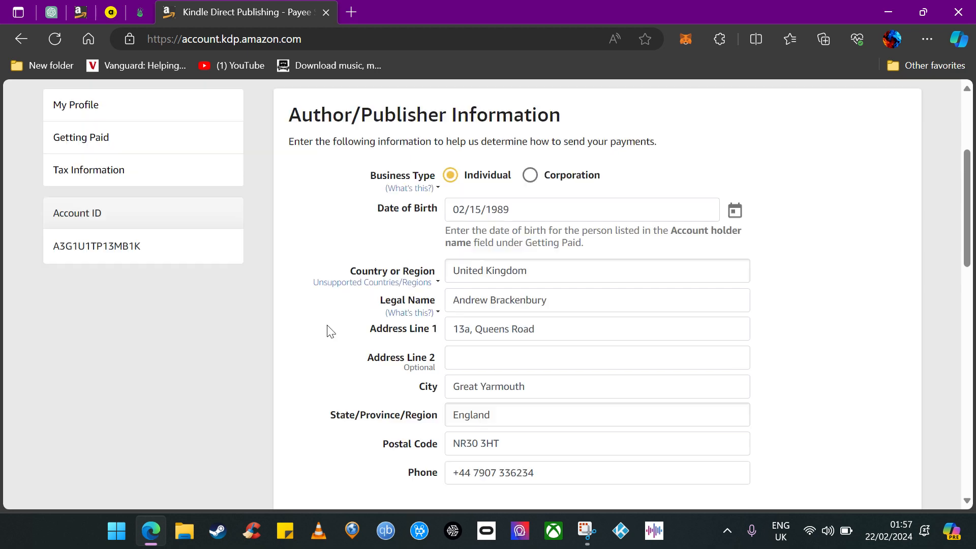
scroll(319, 346, up, 2)
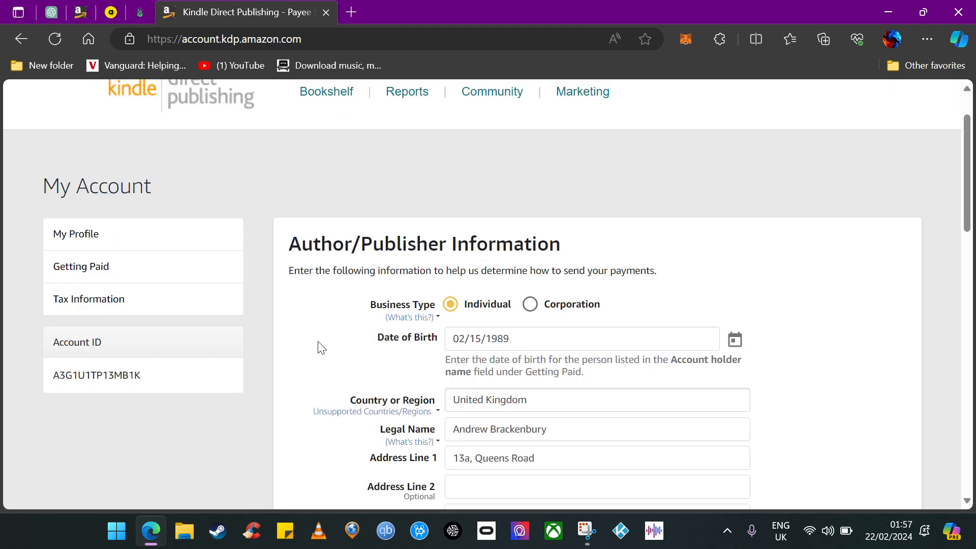
scroll(321, 348, down, 2)
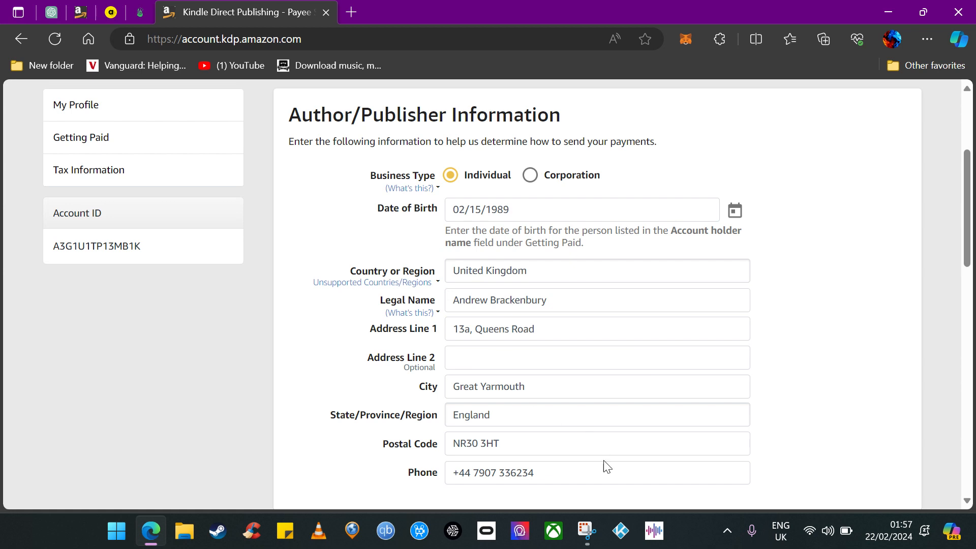
scroll(321, 427, down, 2)
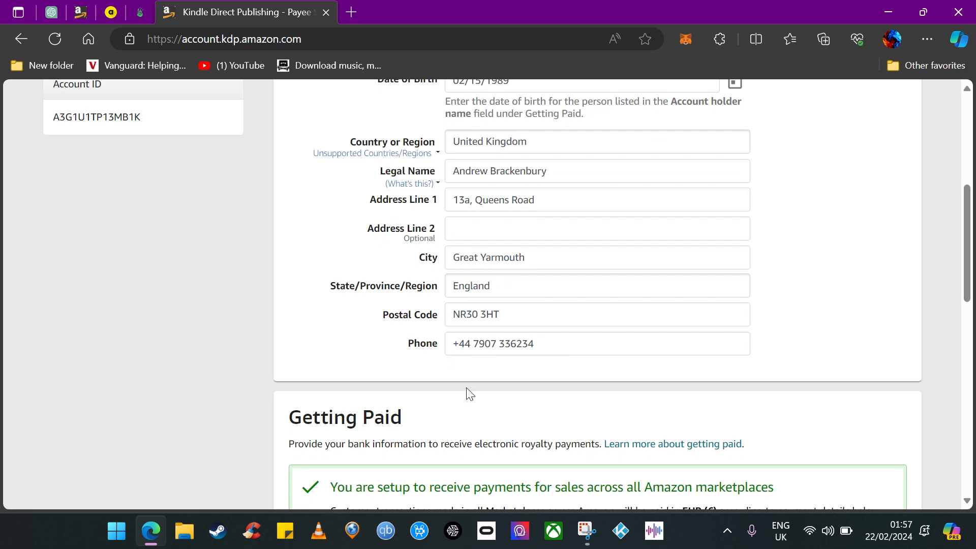
scroll(387, 344, down, 1)
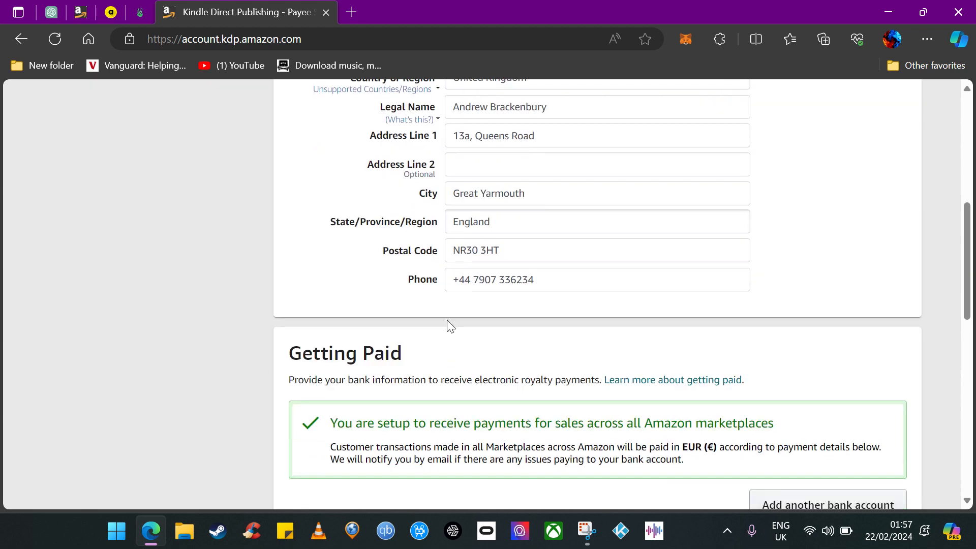
Review the Getting Paid bank account details and the Tax Information withholding rate explanation.
scroll(447, 336, up, 2)
scroll(366, 381, down, 4)
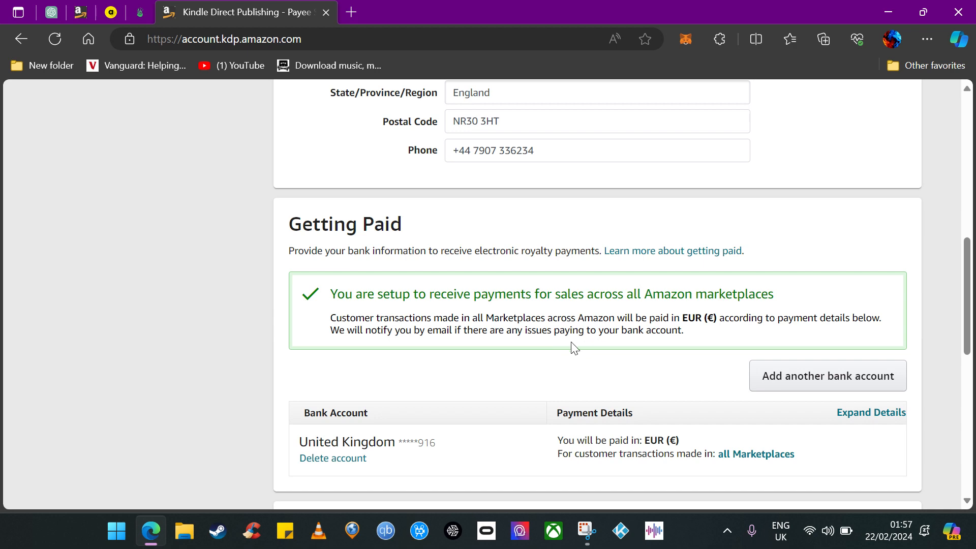
scroll(528, 369, down, 1)
scroll(526, 364, up, 1)
scroll(600, 349, down, 1)
scroll(548, 331, down, 2)
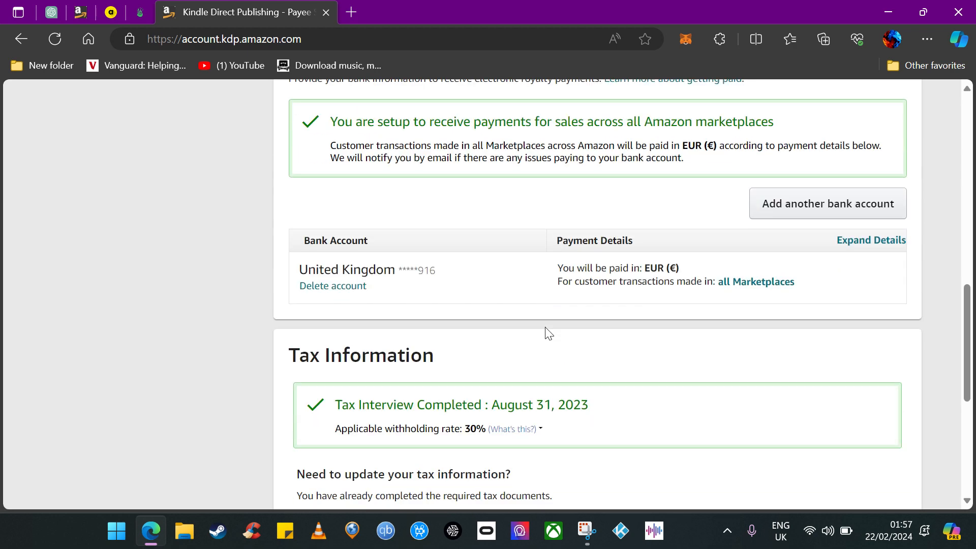
scroll(680, 336, up, 1)
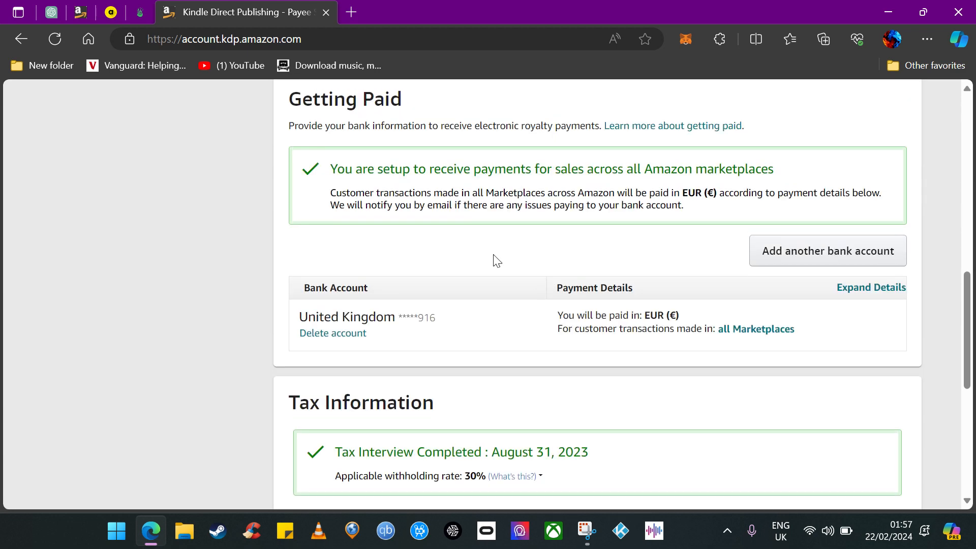
scroll(488, 258, up, 1)
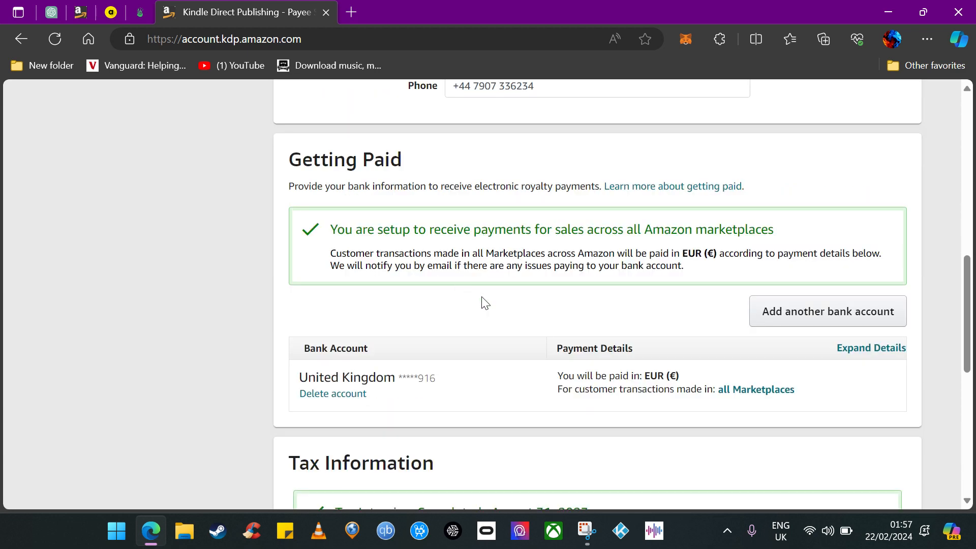
scroll(443, 300, down, 2)
scroll(459, 305, up, 2)
scroll(382, 298, up, 2)
scroll(548, 301, down, 3)
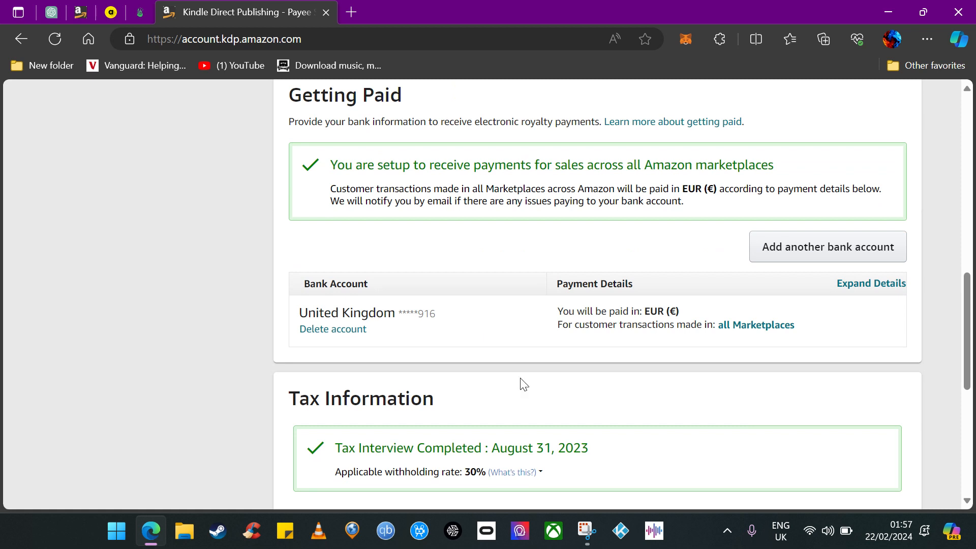
scroll(560, 350, down, 1)
mouse_move(512, 411)
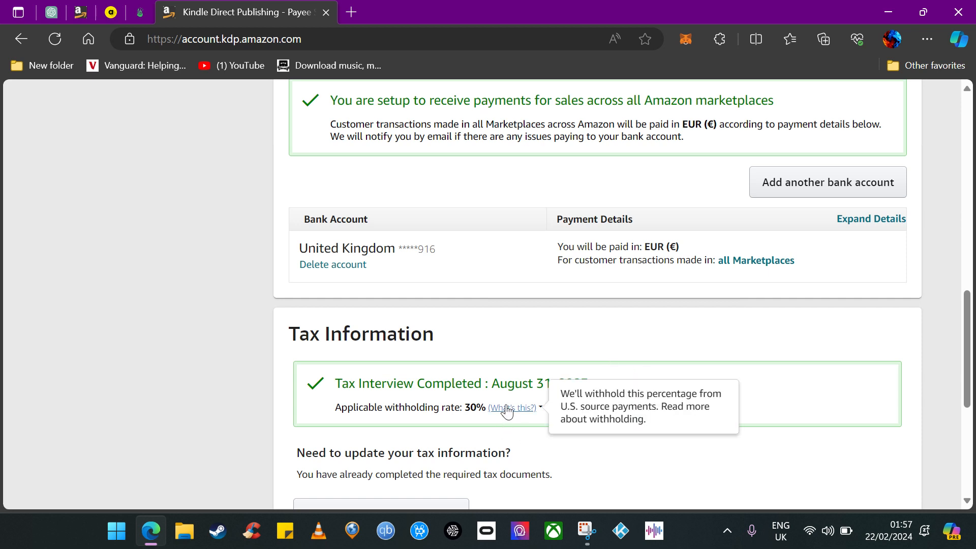
scroll(584, 335, up, 1)
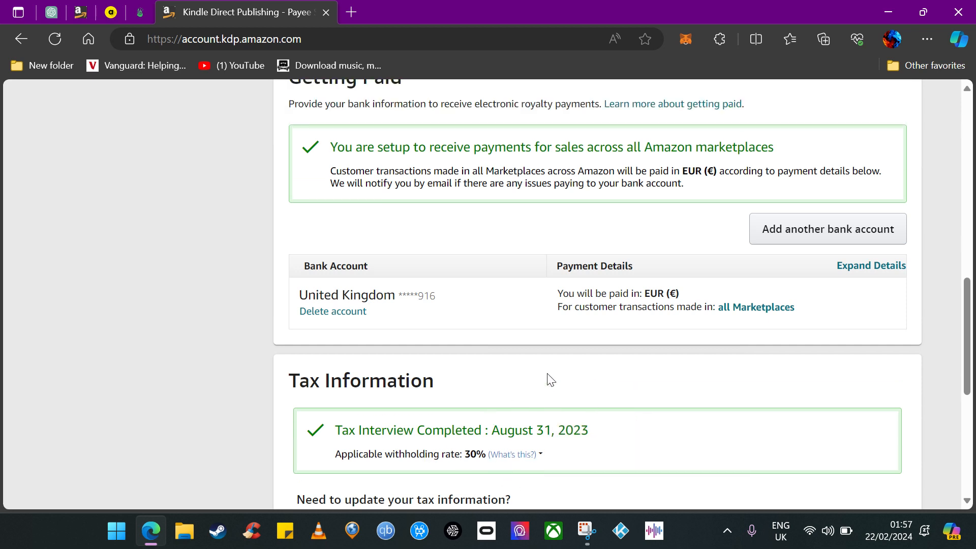
scroll(534, 385, up, 10)
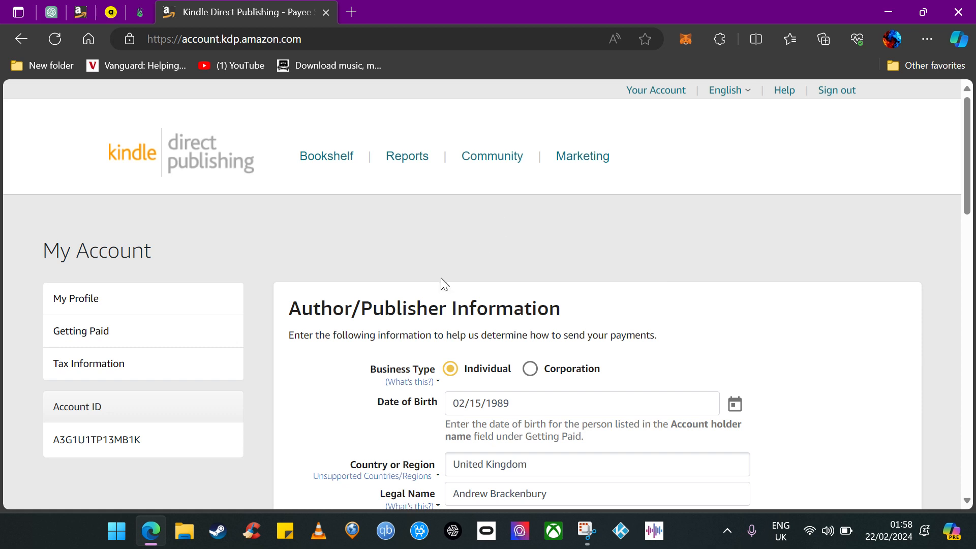
scroll(386, 269, down, 6)
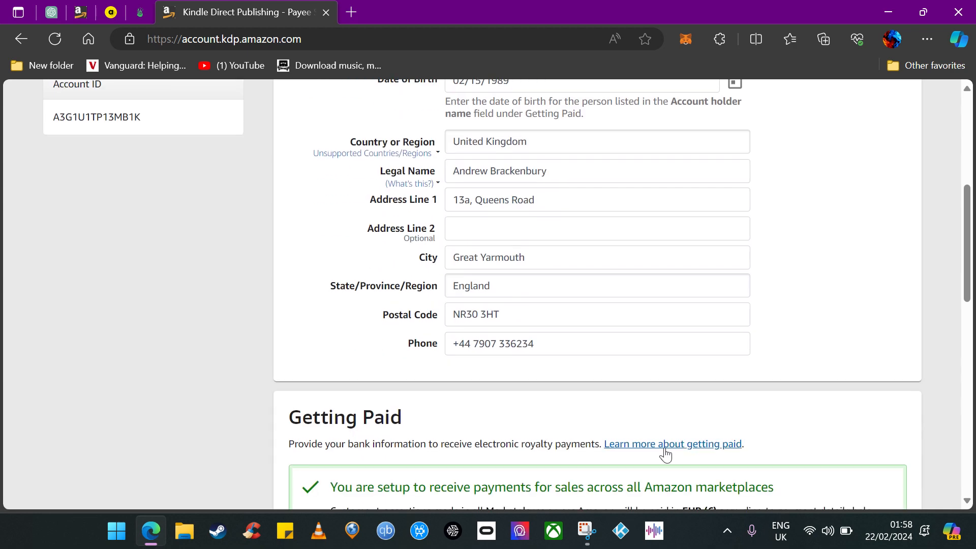
scroll(464, 407, up, 5)
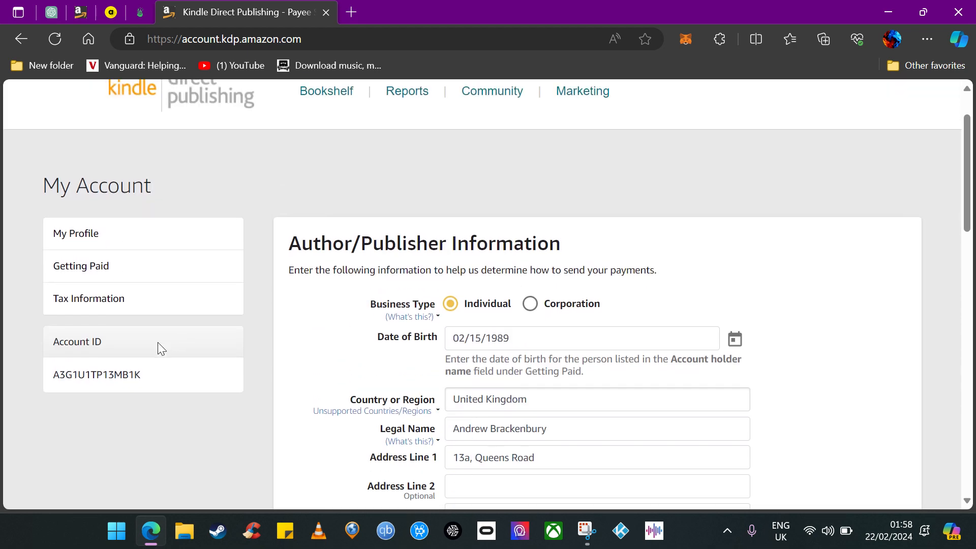
Jump to the Tax Information section and scroll through the account's payment and tax details.
click(88, 302)
scroll(223, 279, up, 5)
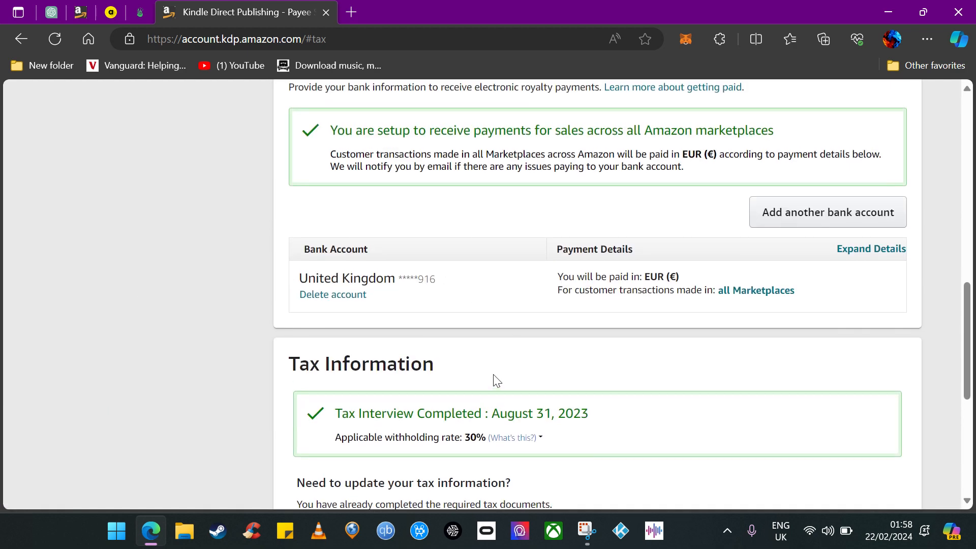
scroll(497, 381, up, 6)
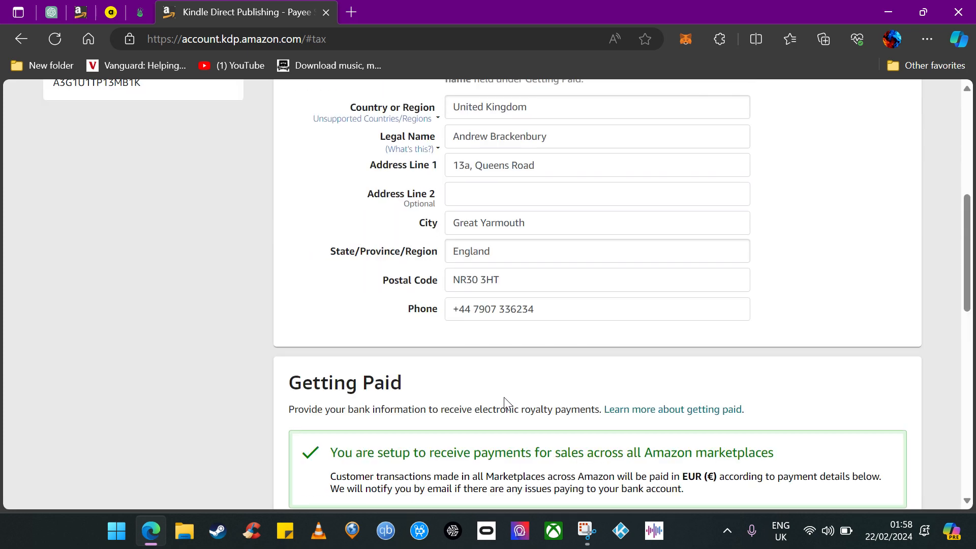
scroll(421, 377, down, 2)
scroll(450, 356, up, 2)
scroll(517, 387, up, 2)
scroll(760, 366, down, 2)
scroll(759, 368, down, 1)
scroll(746, 373, down, 3)
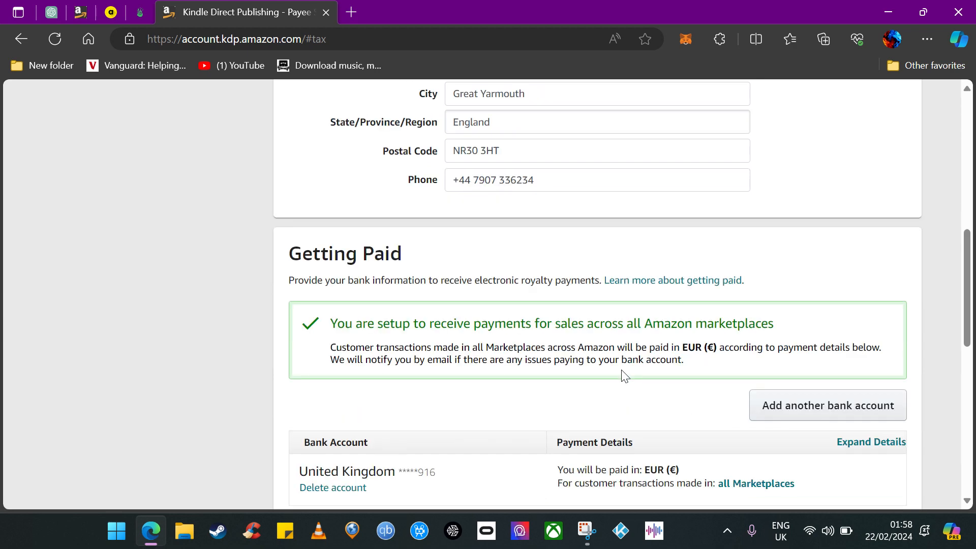
scroll(568, 379, down, 2)
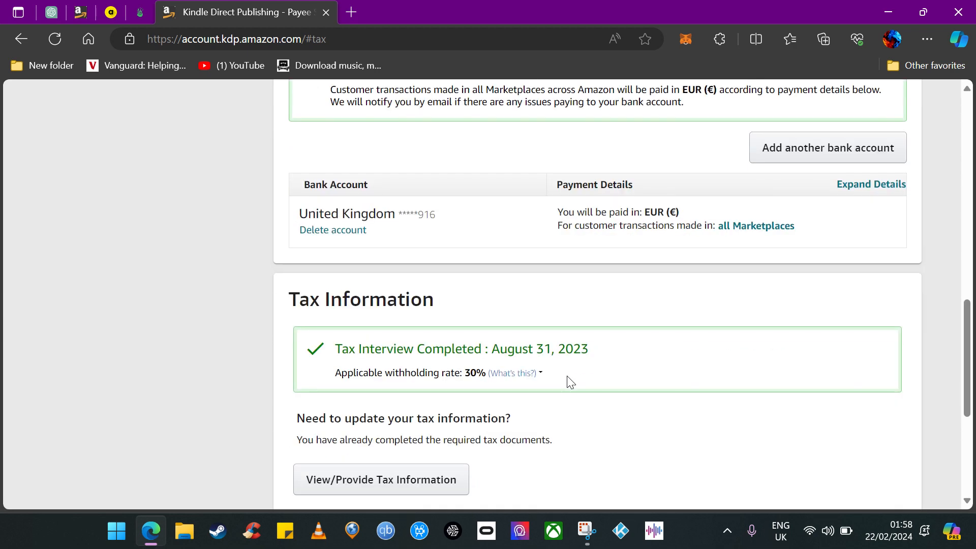
mouse_move(537, 385)
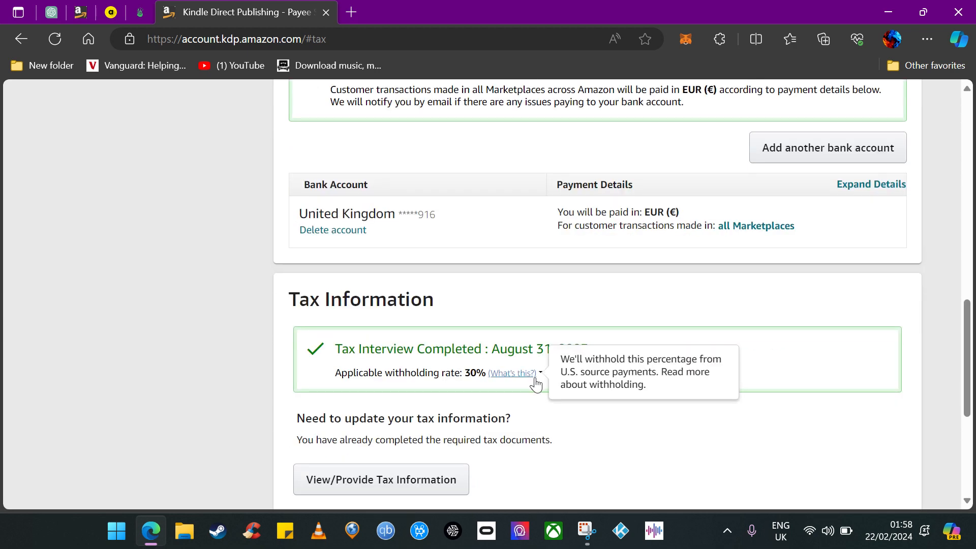
scroll(605, 418, down, 2)
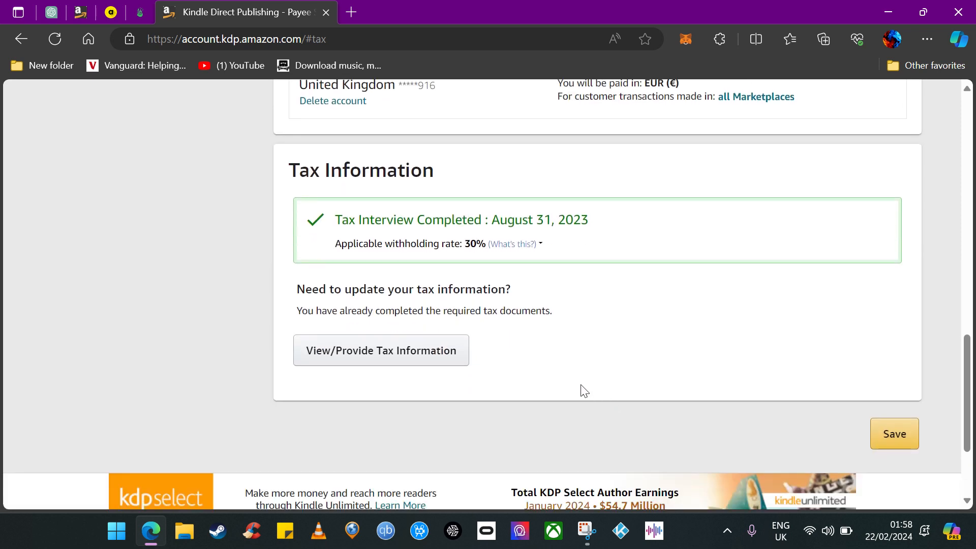
scroll(572, 351, up, 1)
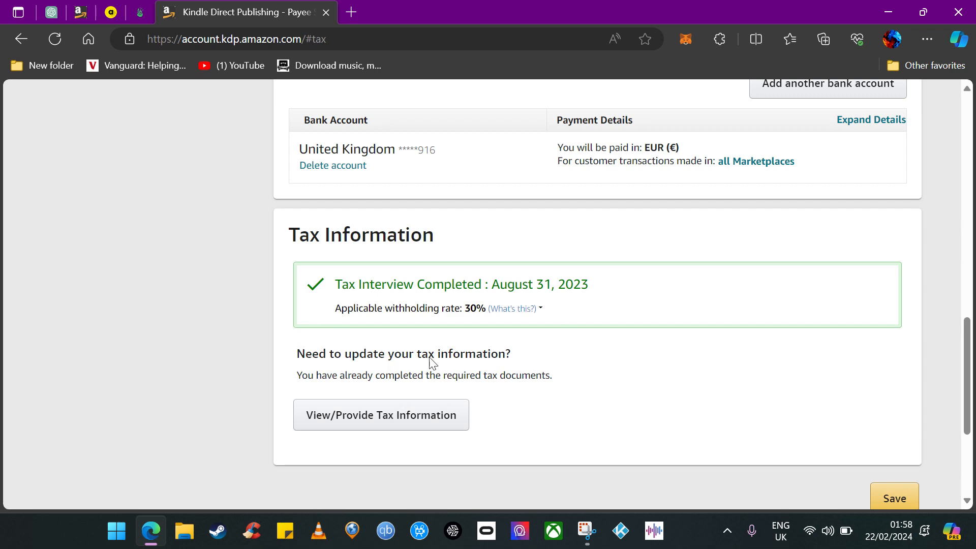
scroll(541, 422, up, 4)
scroll(459, 390, up, 7)
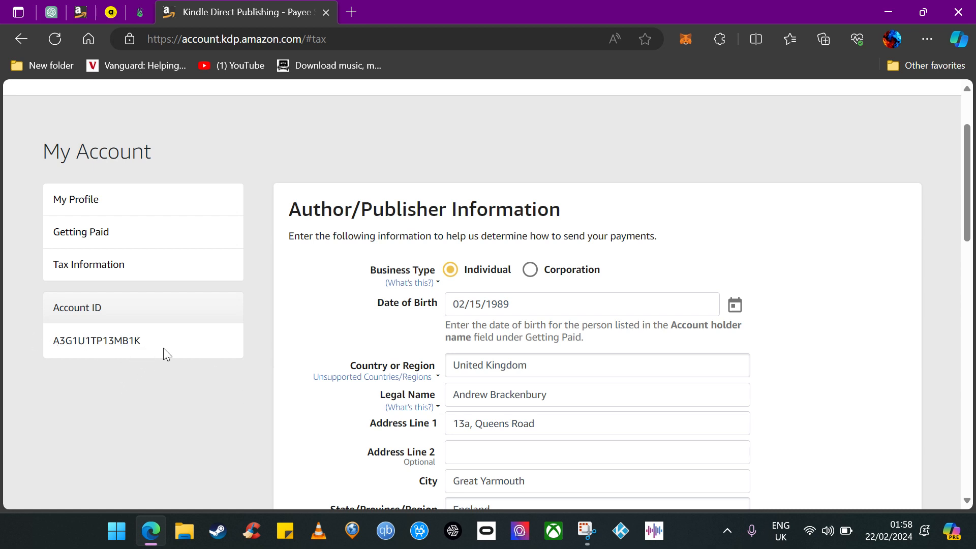
scroll(264, 313, up, 2)
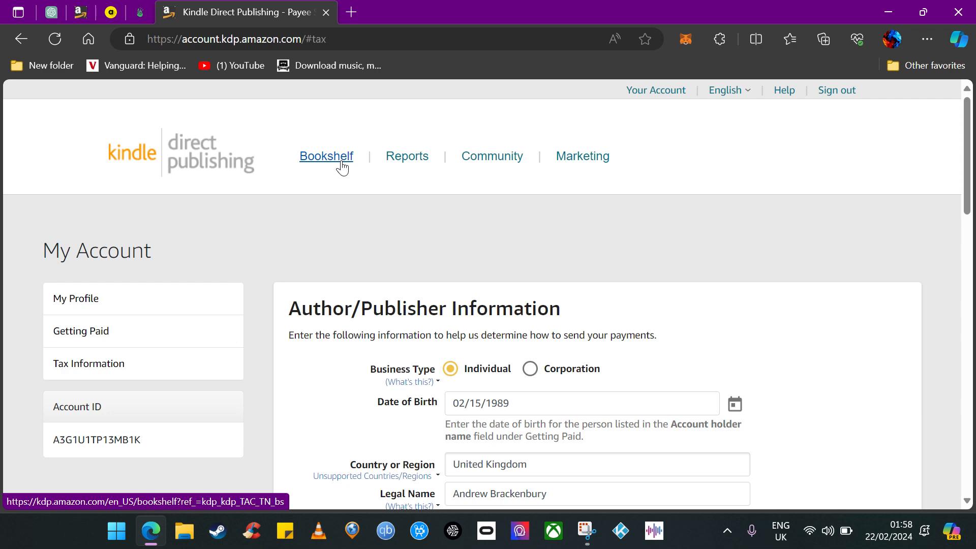
scroll(408, 405, down, 2)
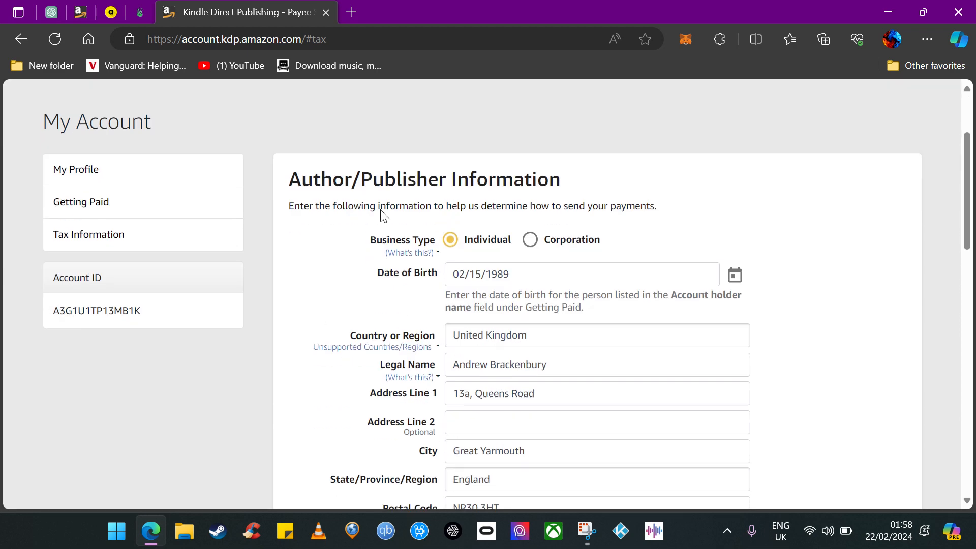
scroll(315, 333, up, 2)
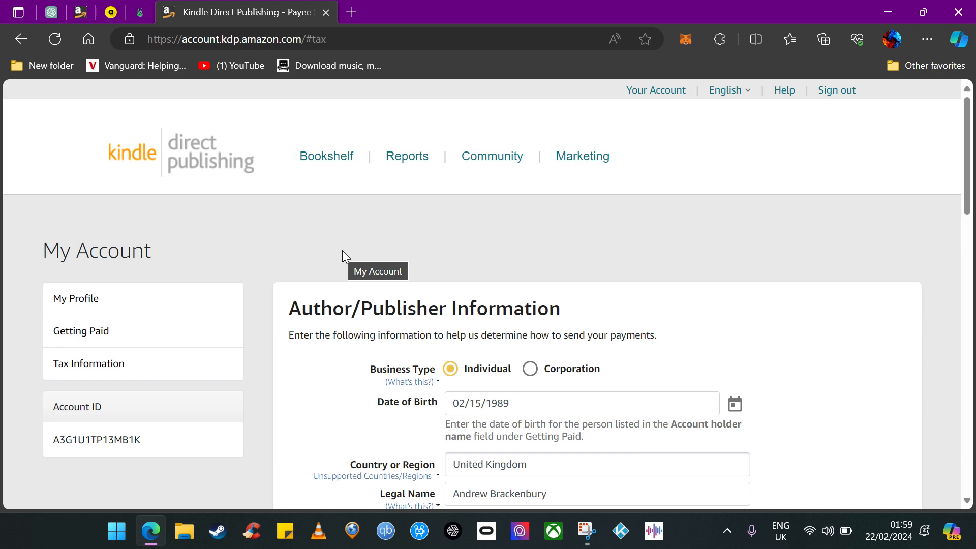
Return to the Bookshelf and browse the published titles and their formats.
click(340, 162)
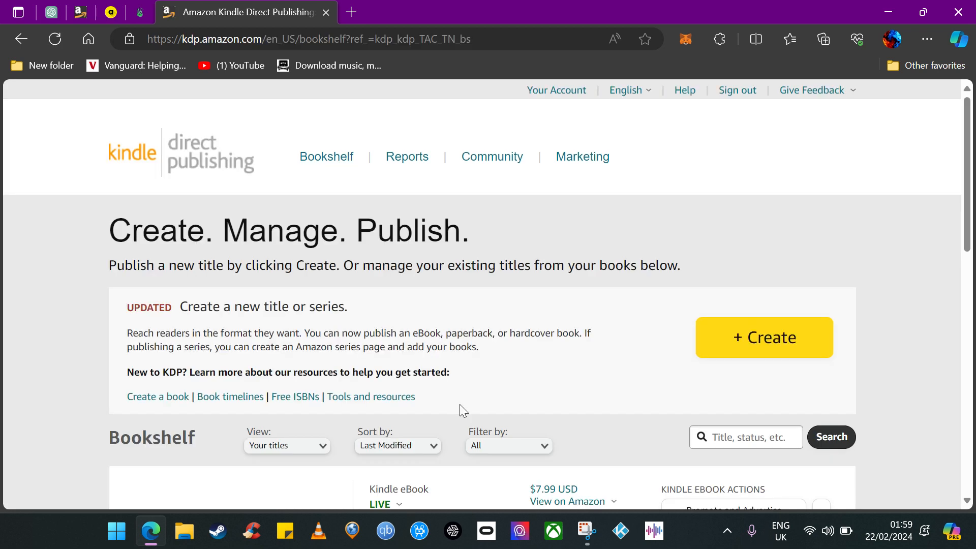
scroll(475, 338, down, 4)
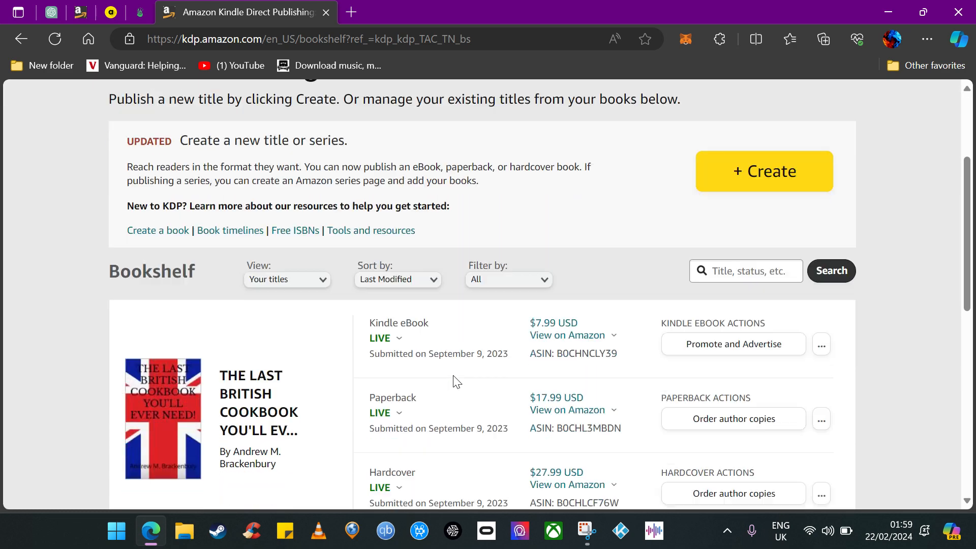
scroll(302, 343, down, 5)
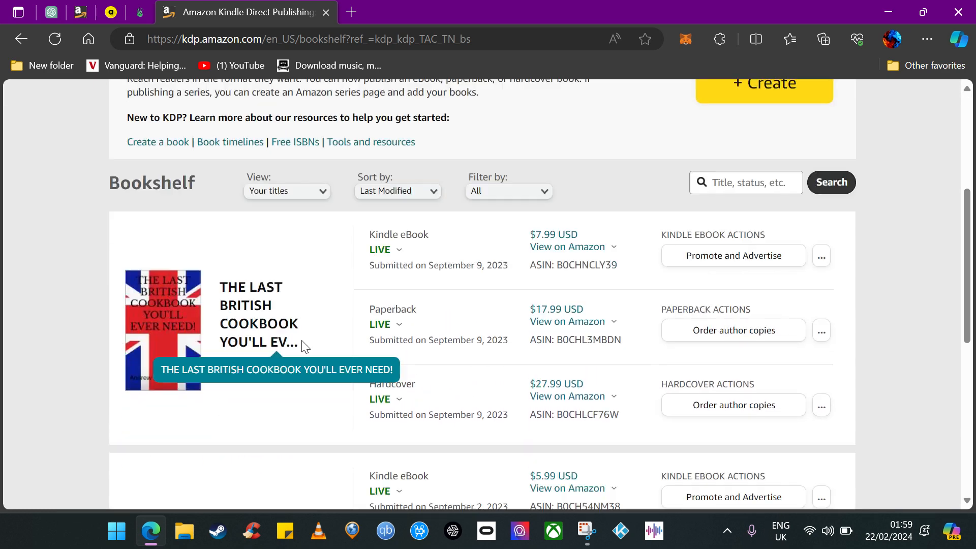
scroll(302, 343, up, 1)
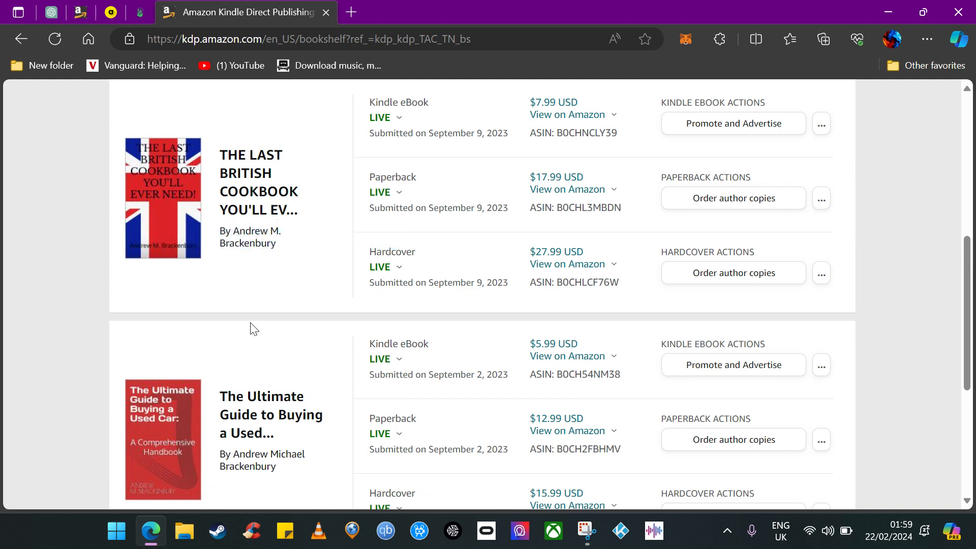
scroll(253, 328, down, 1)
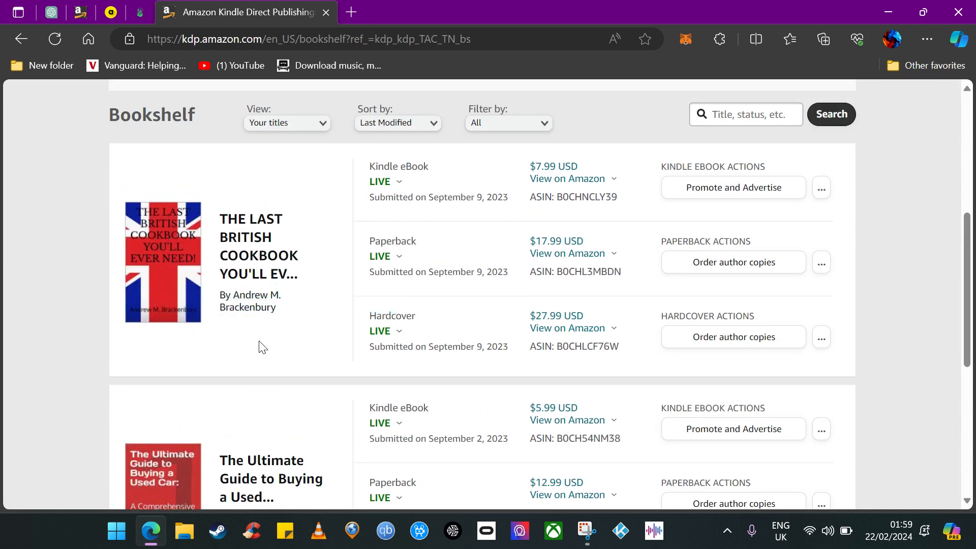
scroll(260, 345, up, 1)
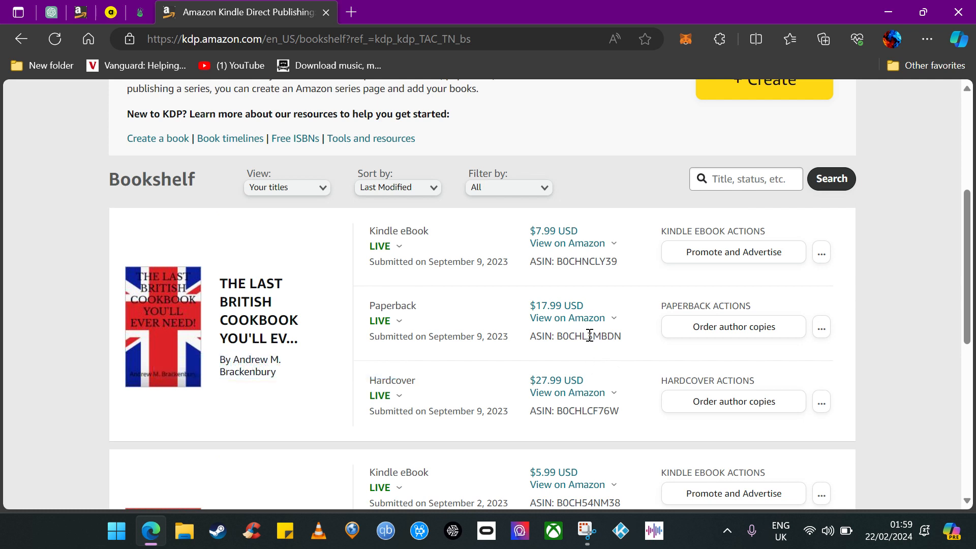
Open the cookbook's Kindle eBook listing on Amazon UK, look it over, and return to the KDP Bookshelf tab.
mouse_move(617, 251)
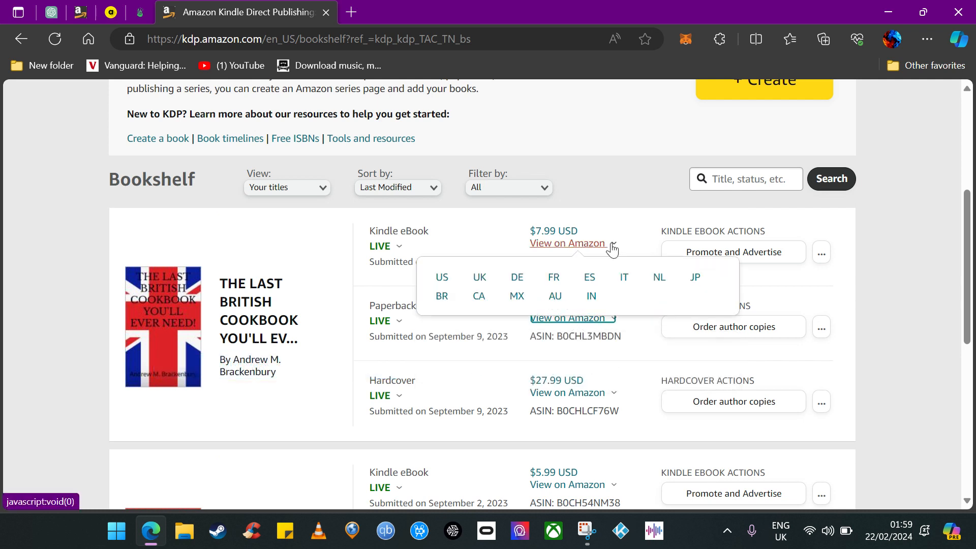
click(480, 279)
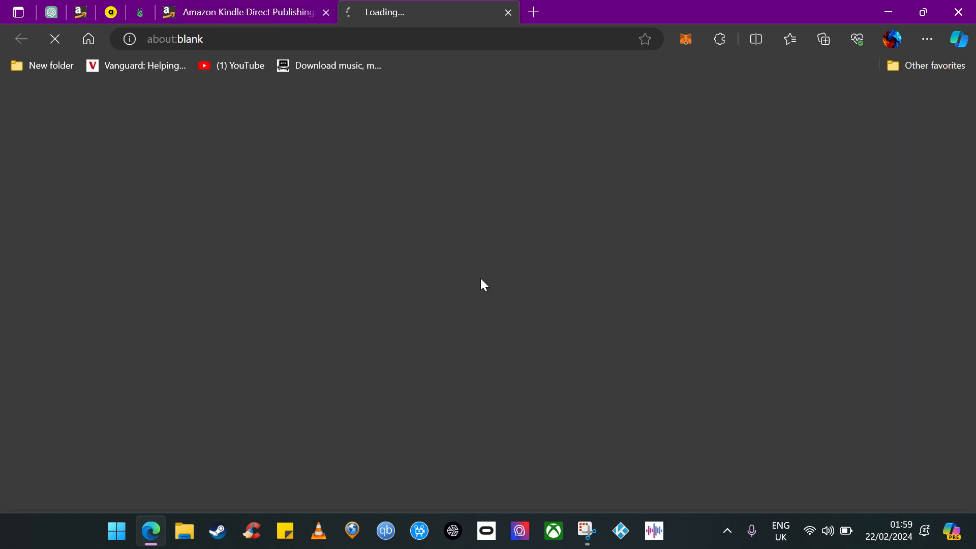
scroll(433, 405, down, 2)
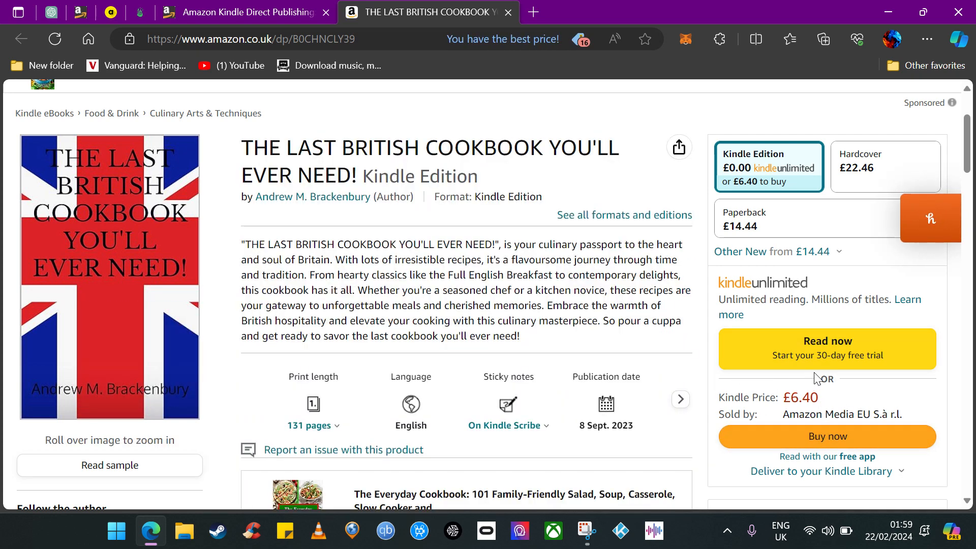
scroll(402, 127, up, 2)
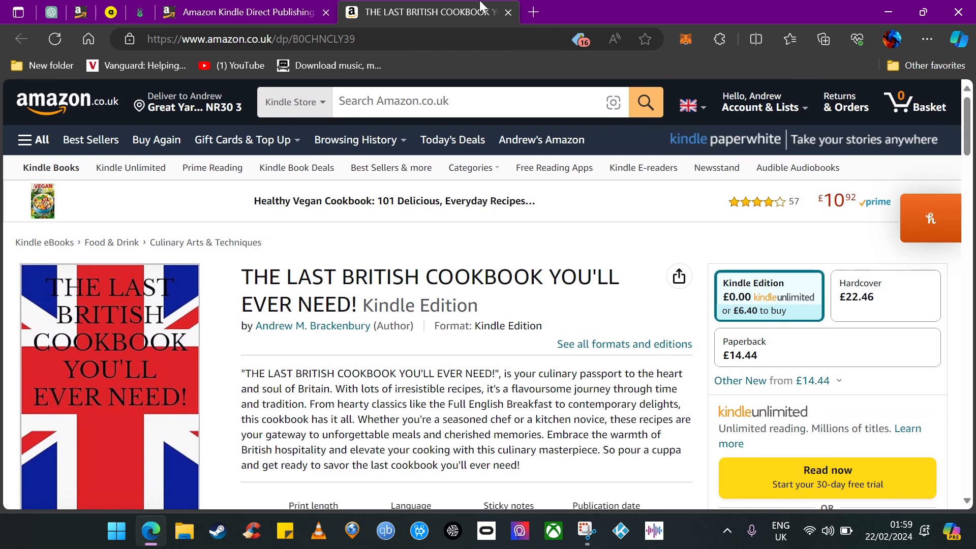
drag(366, 13, 210, 13)
click(326, 13)
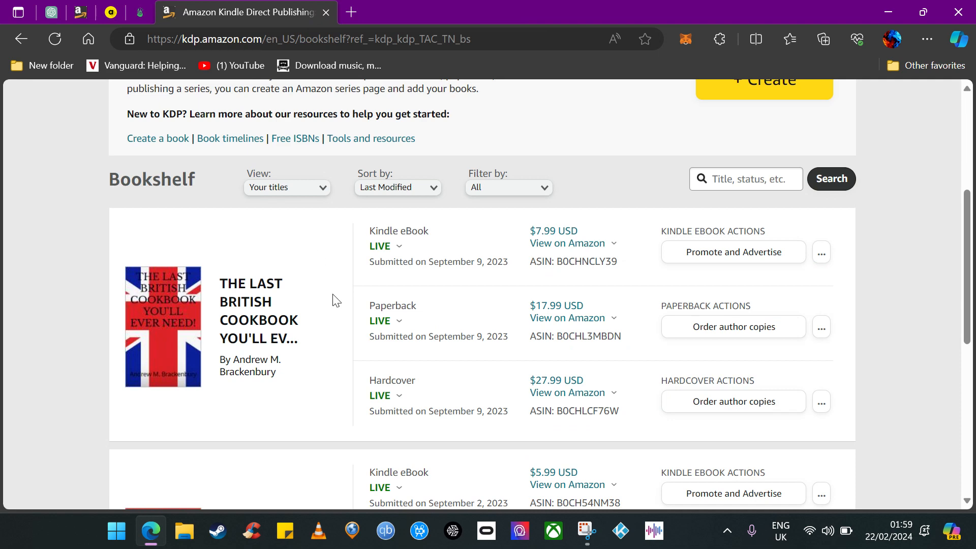
Start creating a new title from the Bookshelf page.
scroll(391, 394, up, 5)
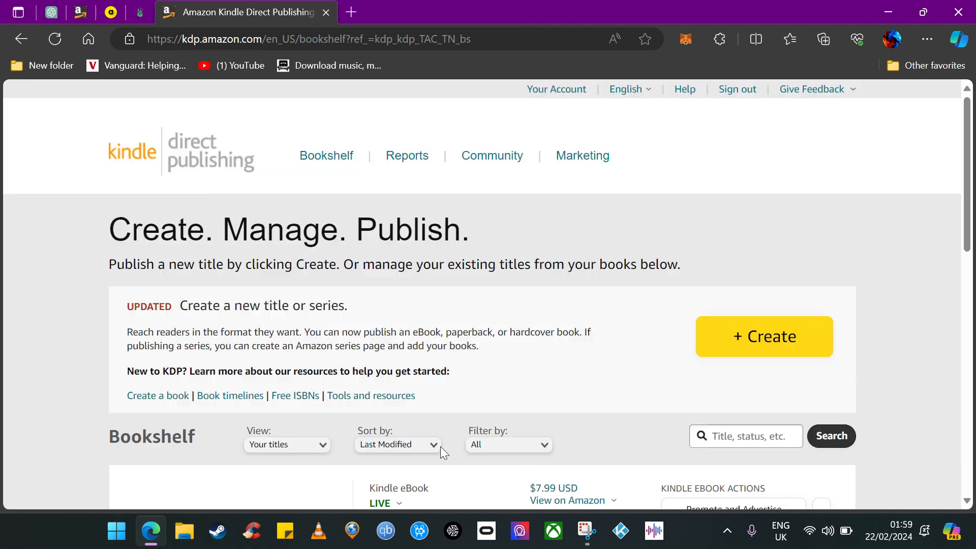
scroll(599, 377, down, 1)
scroll(599, 377, up, 1)
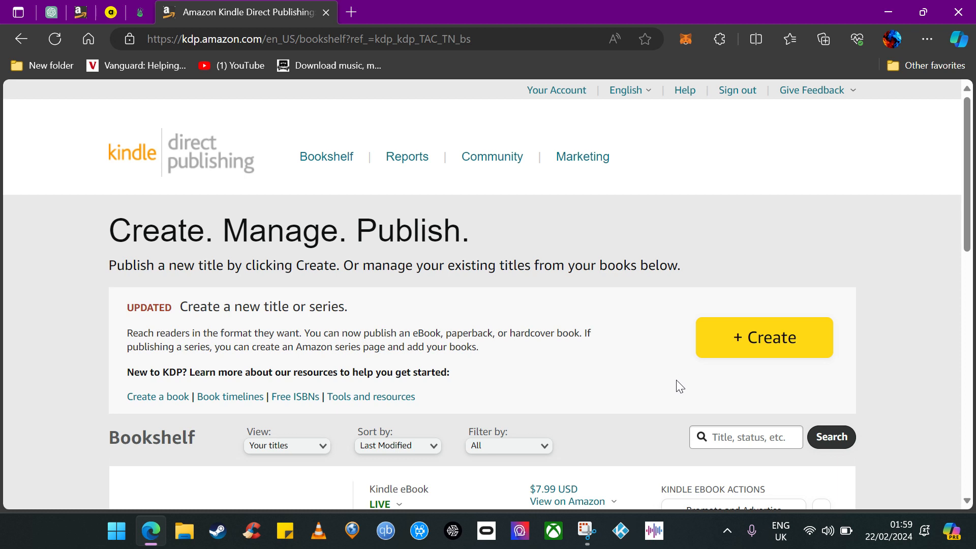
click(761, 346)
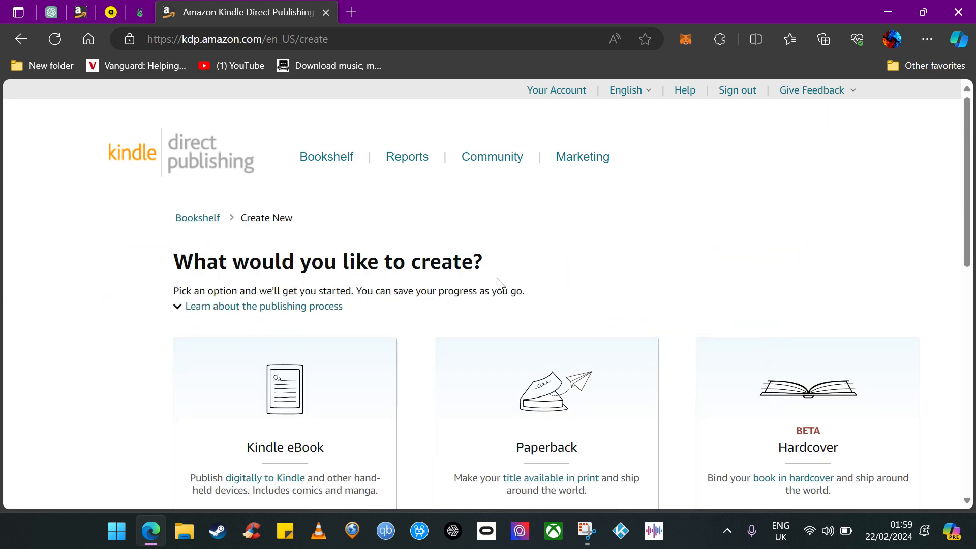
Choose to create a Kindle eBook from the format options.
scroll(497, 279, down, 2)
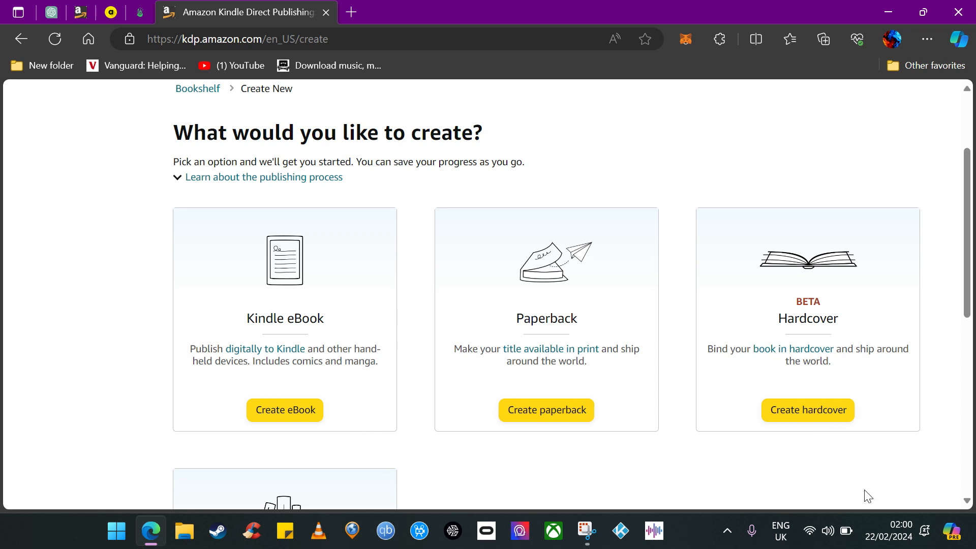
scroll(367, 434, down, 5)
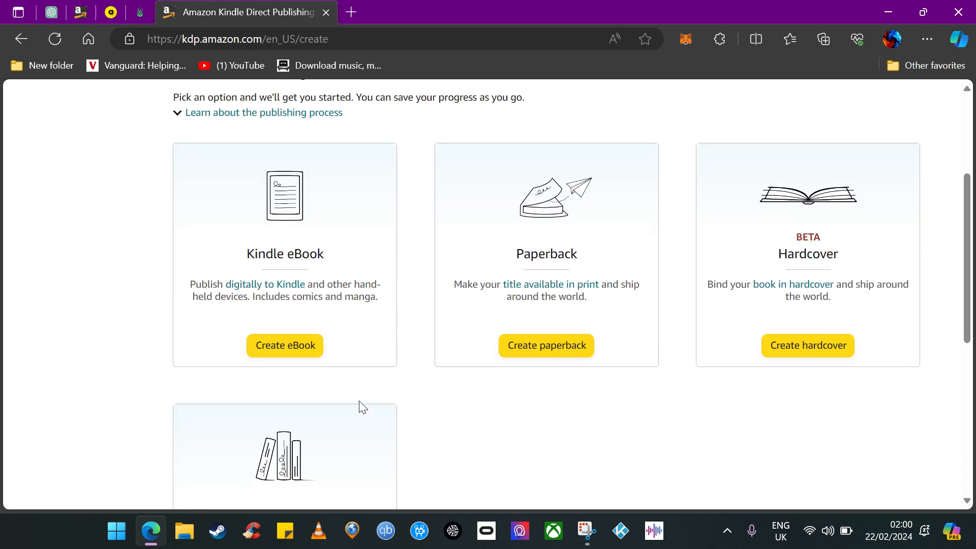
scroll(328, 377, up, 4)
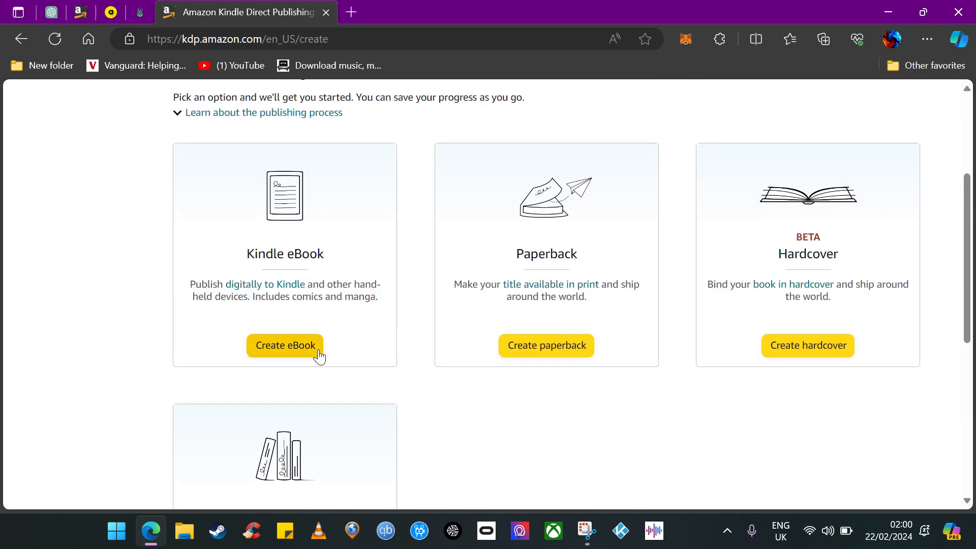
click(305, 351)
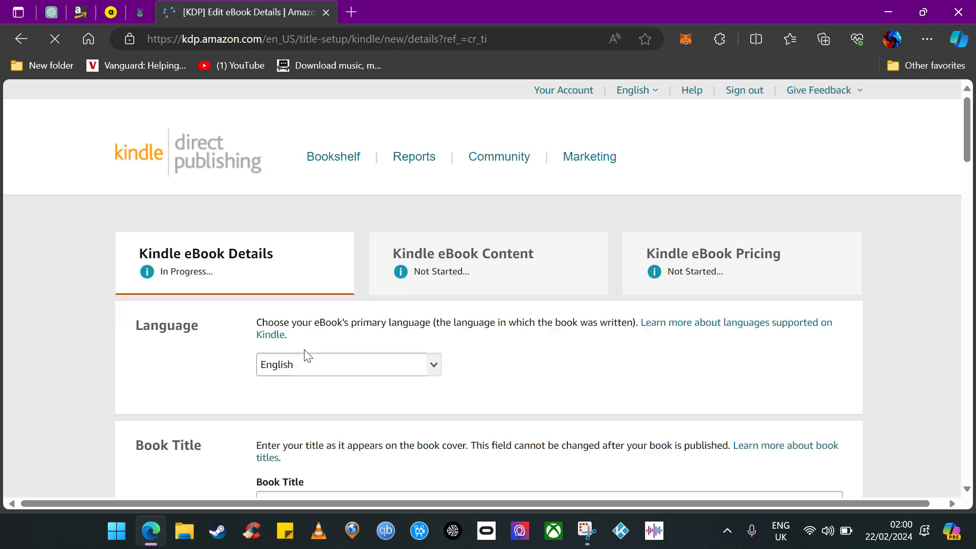
Select English as the eBook's primary language.
scroll(371, 365, down, 2)
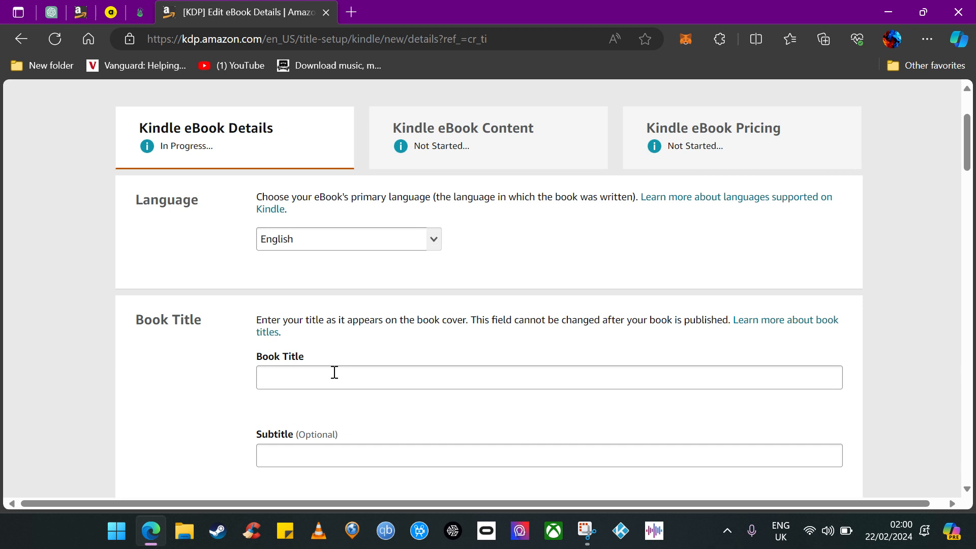
click(428, 243)
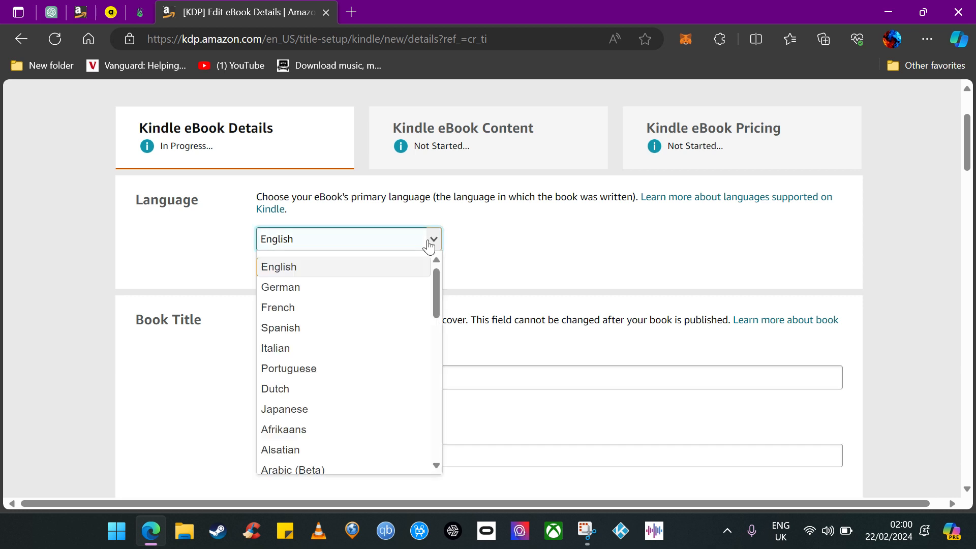
click(401, 274)
click(475, 264)
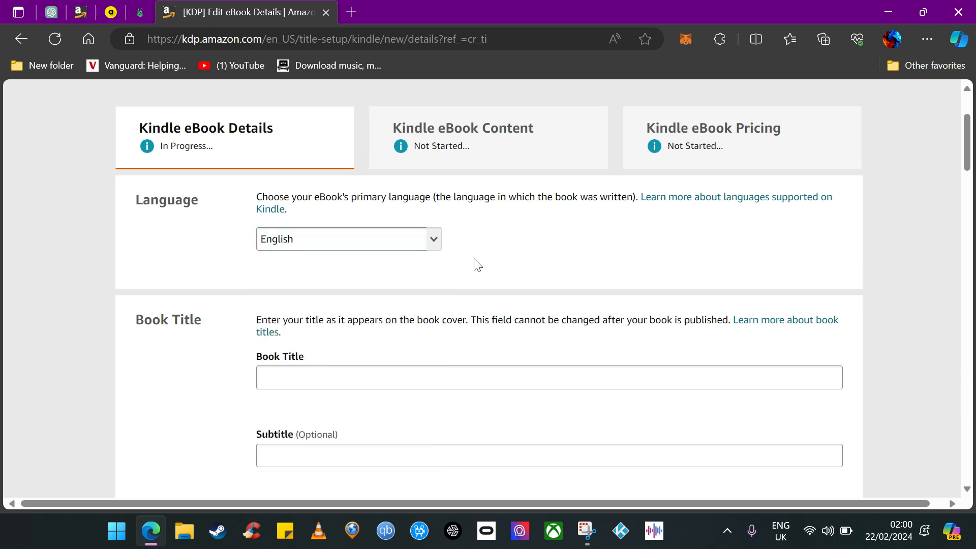
Try to add series details for the new eBook.
scroll(437, 319, down, 1)
scroll(437, 318, down, 1)
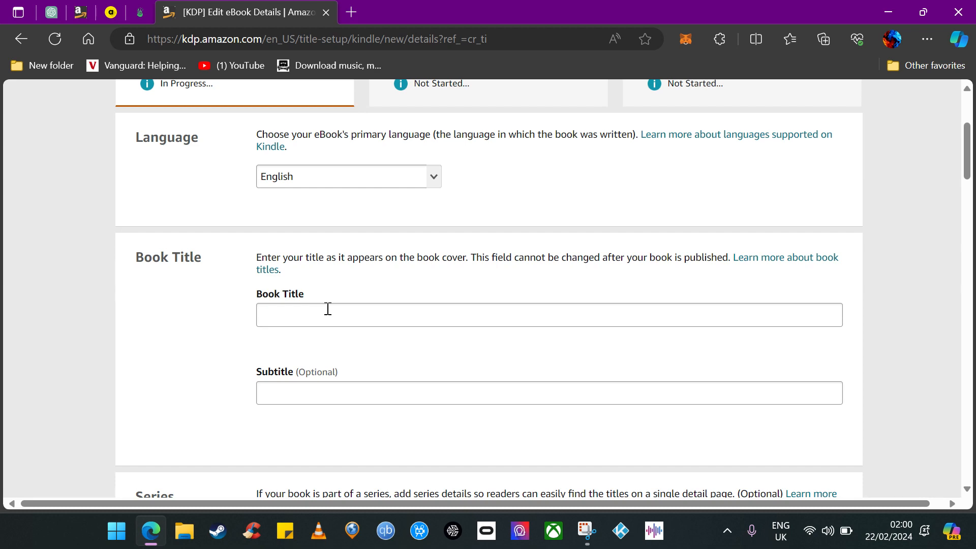
scroll(324, 358, down, 4)
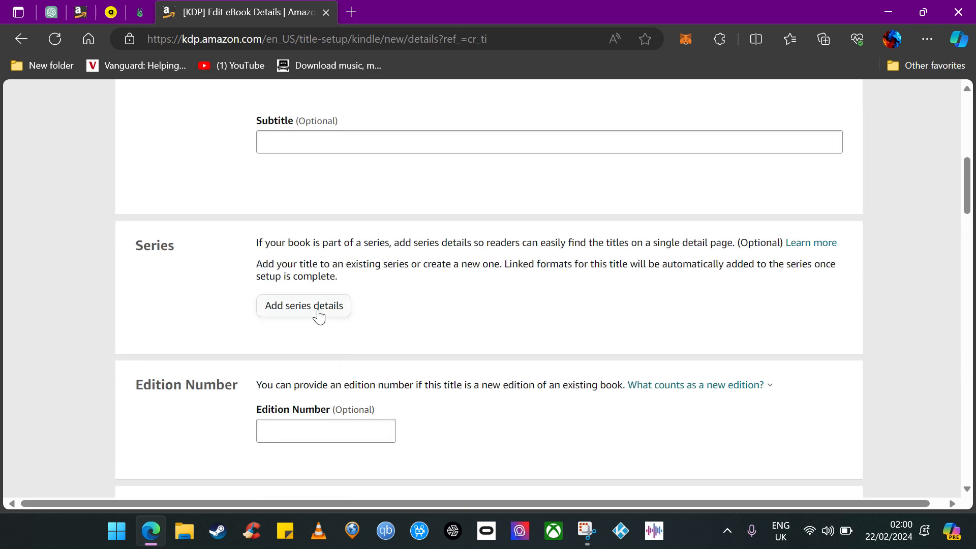
click(319, 315)
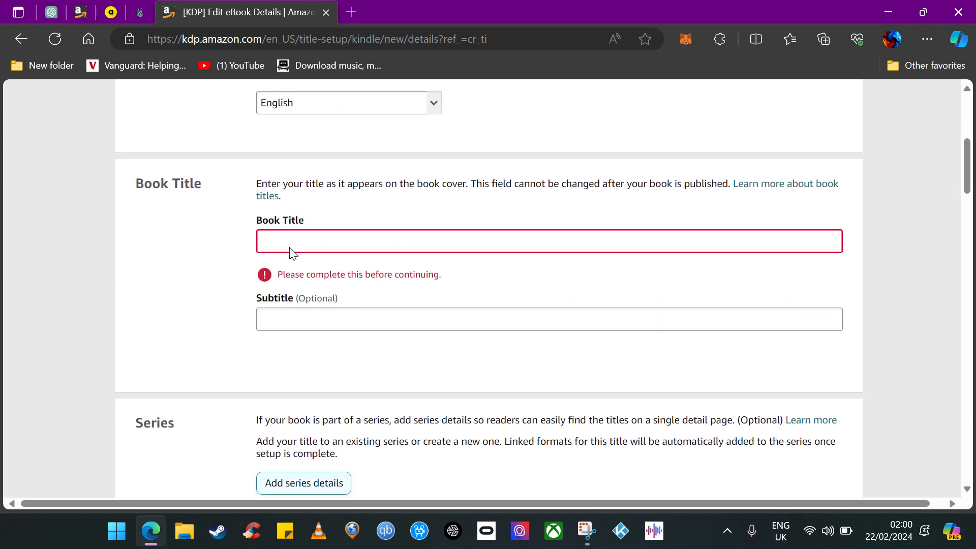
click(190, 357)
Set the first contributor's role to Illustrator.
scroll(433, 410, down, 4)
scroll(399, 389, down, 1)
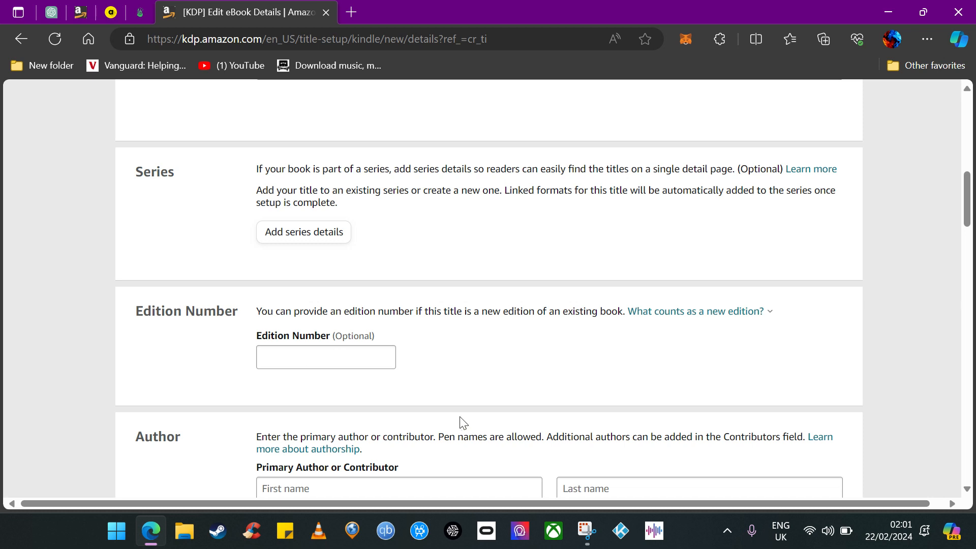
scroll(465, 424, down, 1)
scroll(474, 395, down, 1)
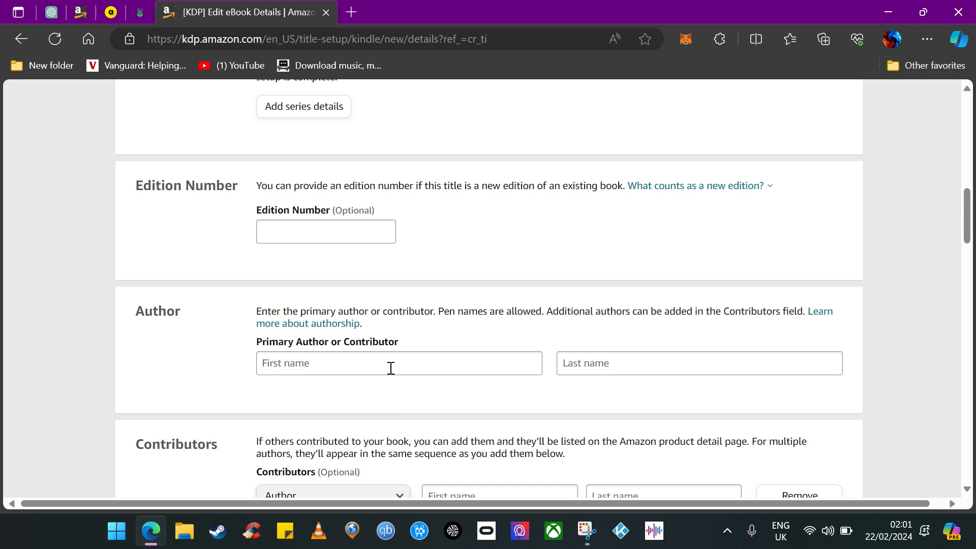
scroll(390, 368, down, 2)
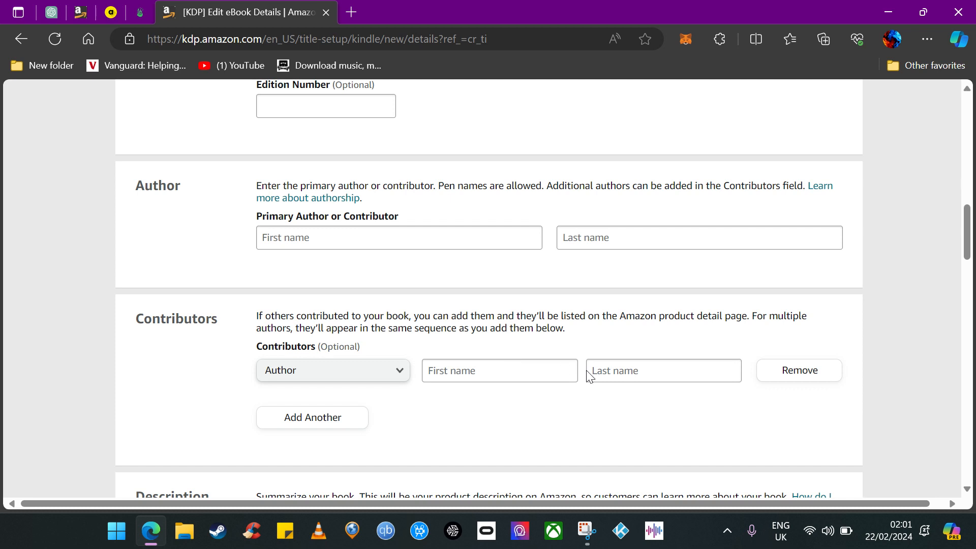
click(360, 379)
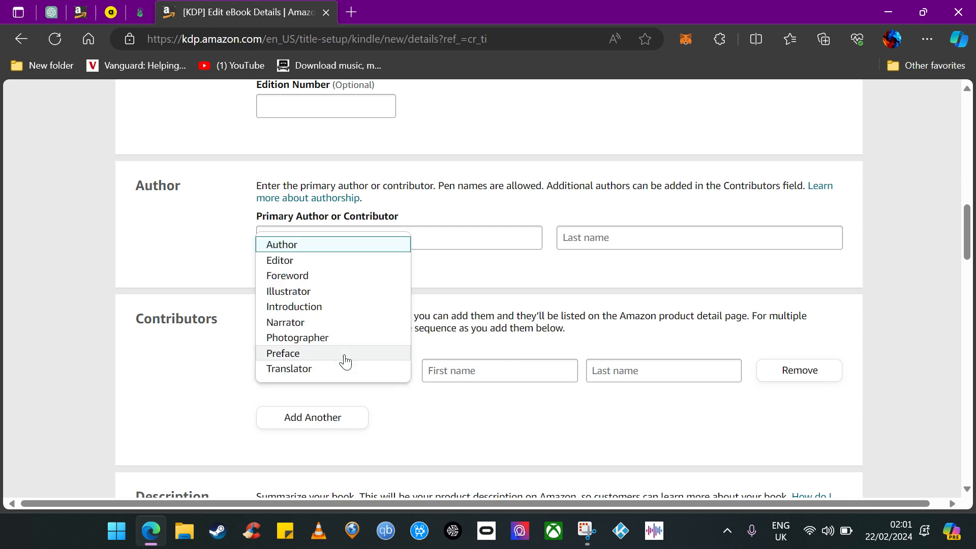
click(315, 291)
click(322, 374)
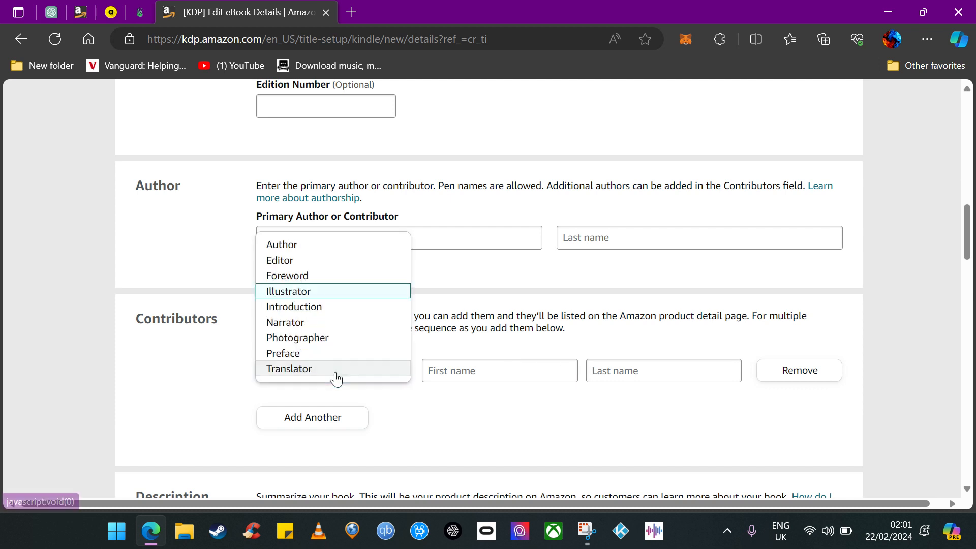
click(320, 296)
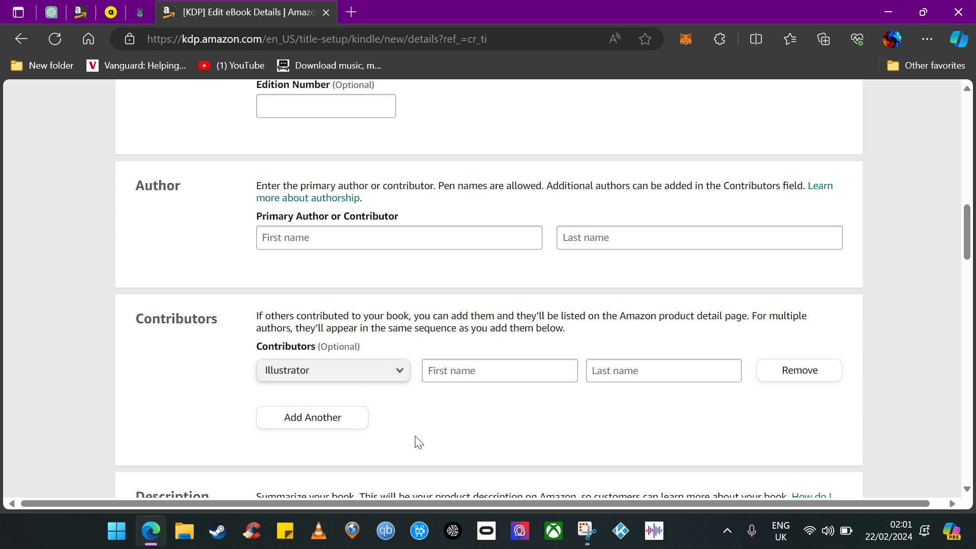
Examine the Description editor and the Publishing Rights options.
scroll(415, 442, down, 4)
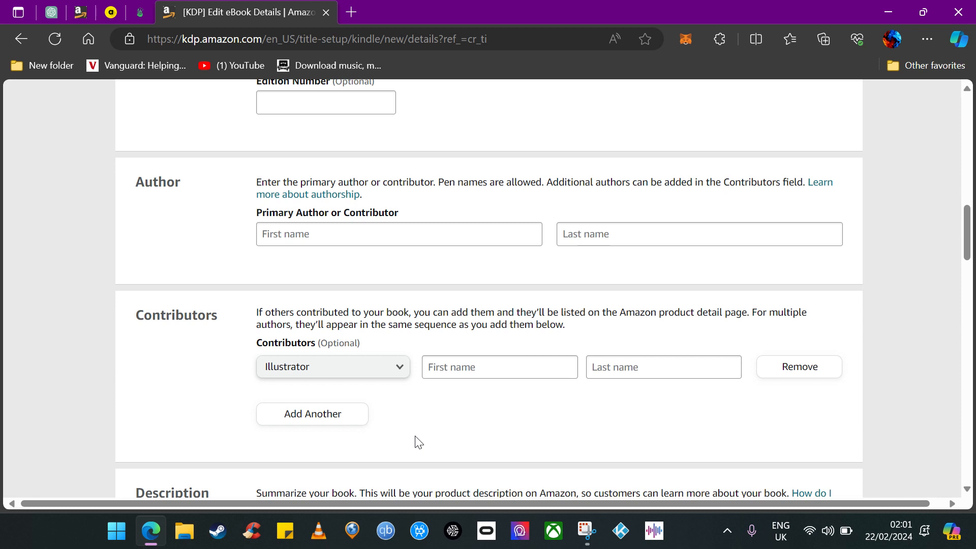
scroll(217, 382, down, 1)
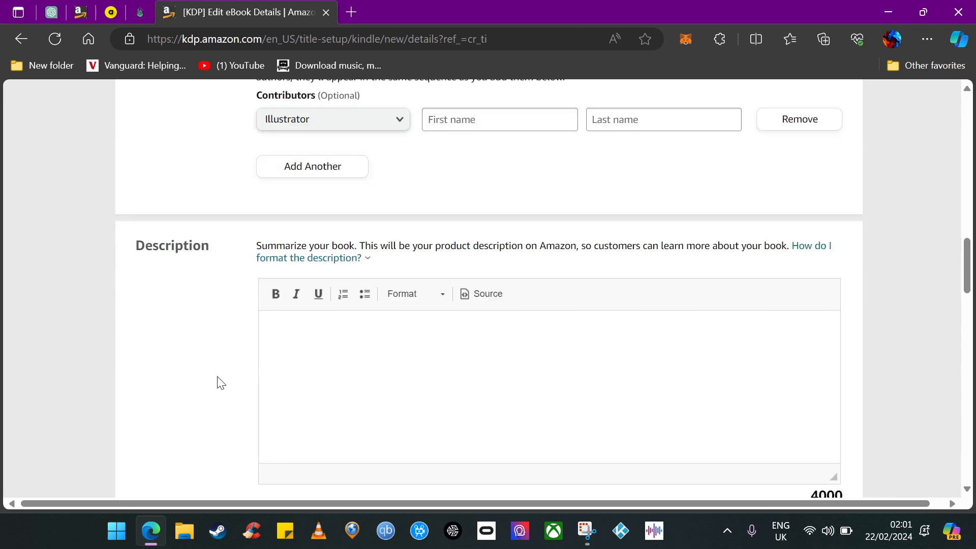
click(369, 361)
scroll(425, 406, down, 4)
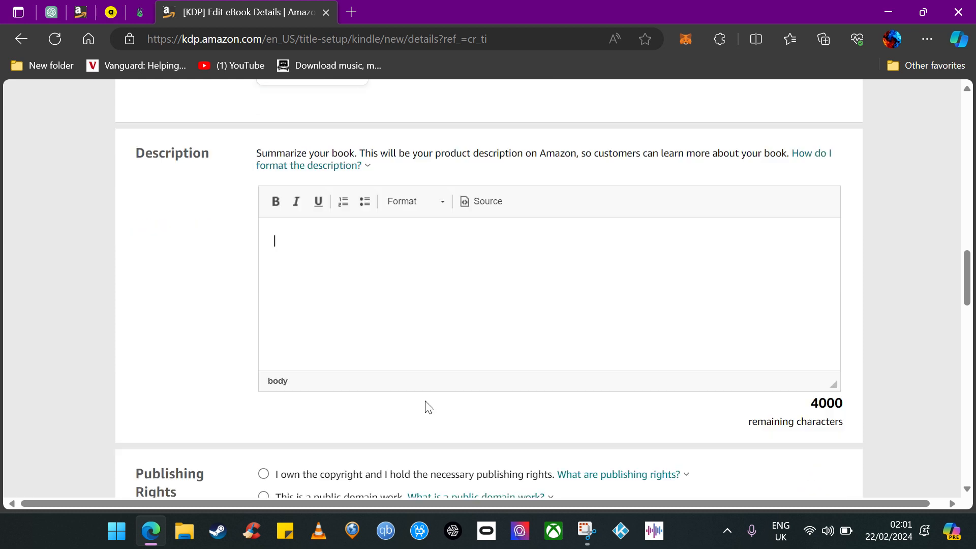
scroll(431, 305, up, 1)
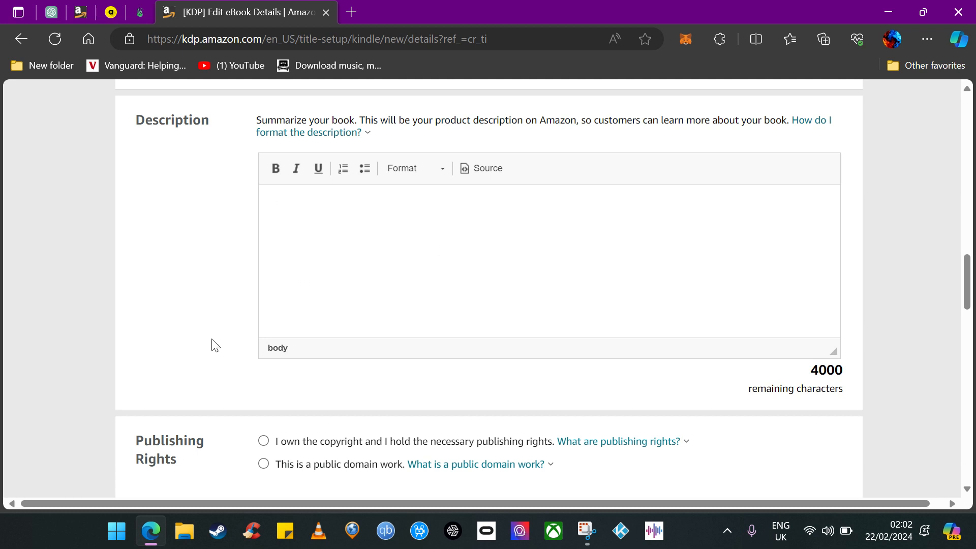
scroll(219, 356, down, 1)
scroll(244, 379, down, 1)
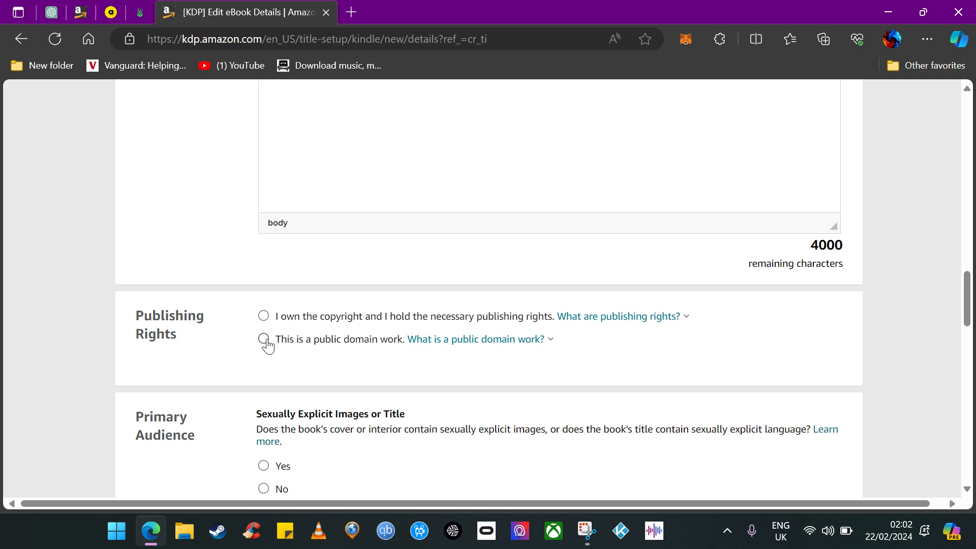
mouse_move(529, 350)
scroll(356, 374, down, 1)
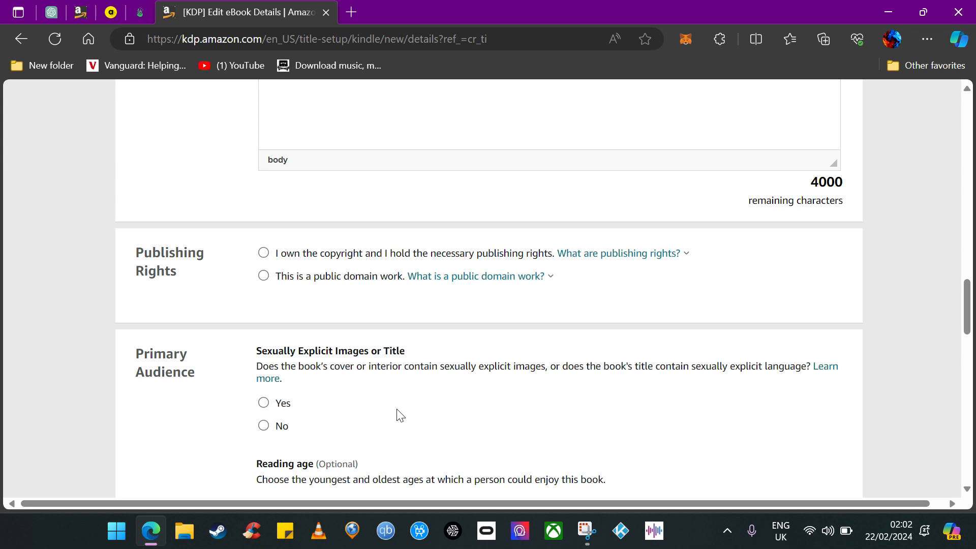
Set the reading age range to a minimum of 10 and a maximum of 18+.
scroll(397, 415, down, 1)
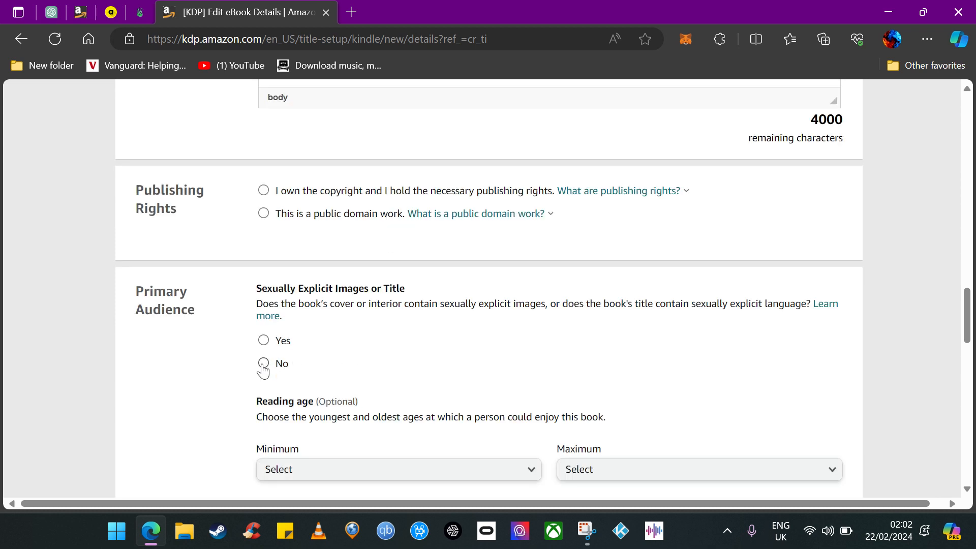
scroll(442, 343, down, 2)
click(443, 343)
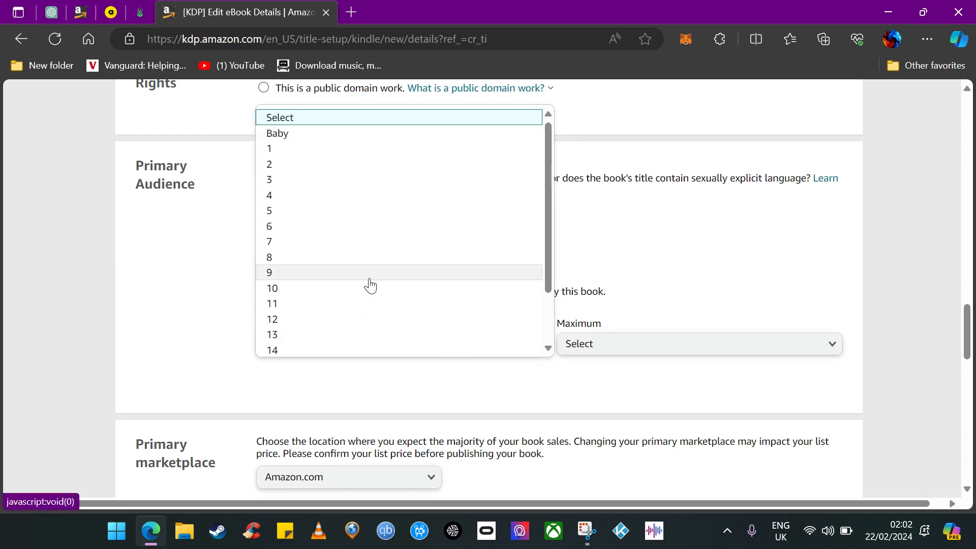
click(702, 355)
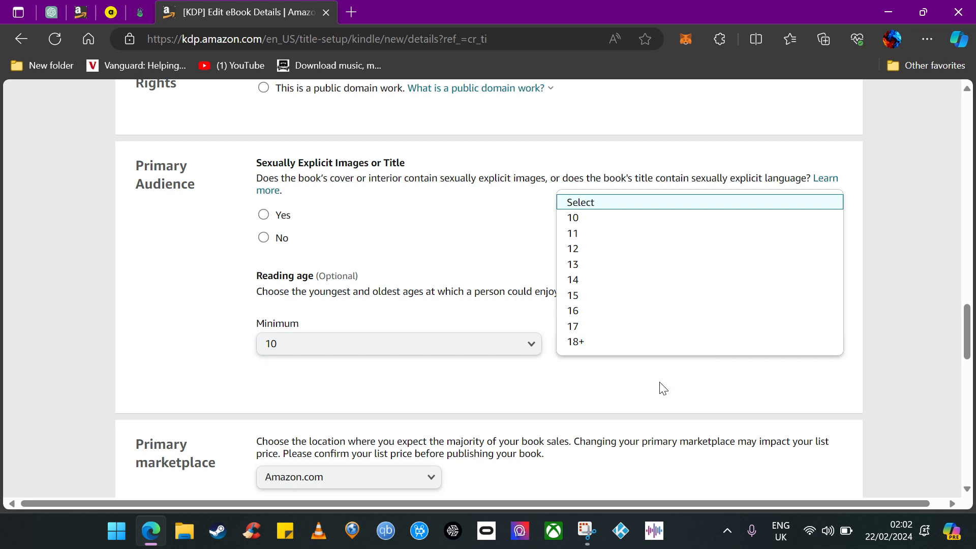
click(621, 344)
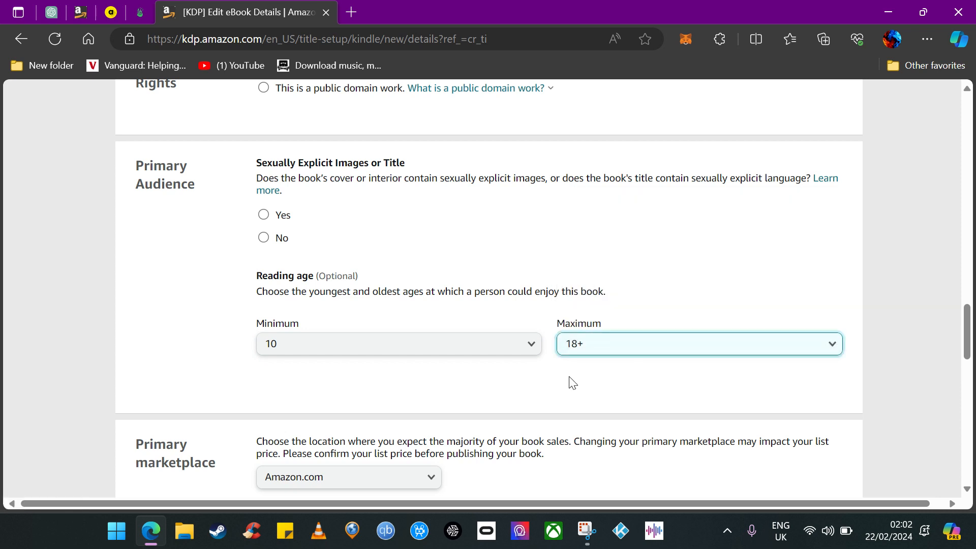
scroll(381, 369, down, 2)
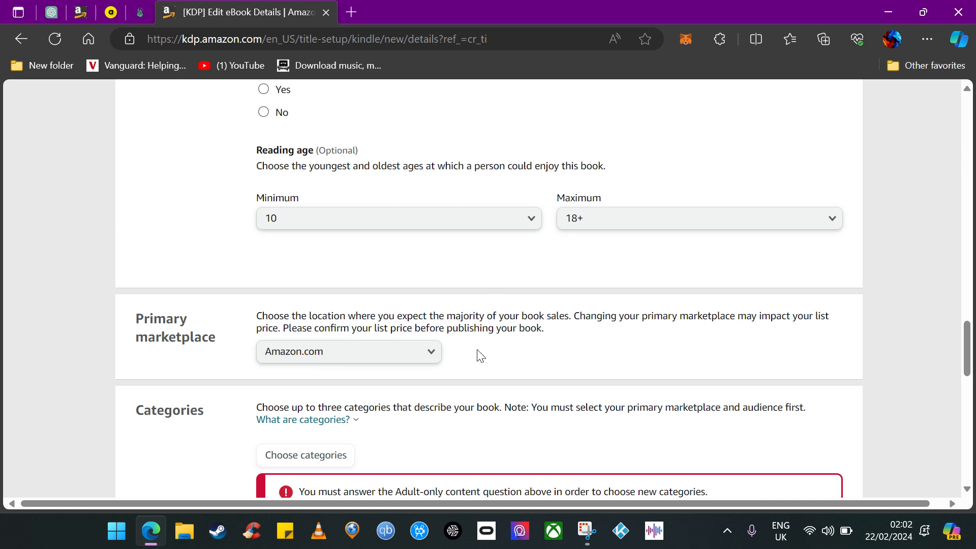
Change the primary marketplace to Amazon.co.uk and then back to Amazon.com.
click(427, 354)
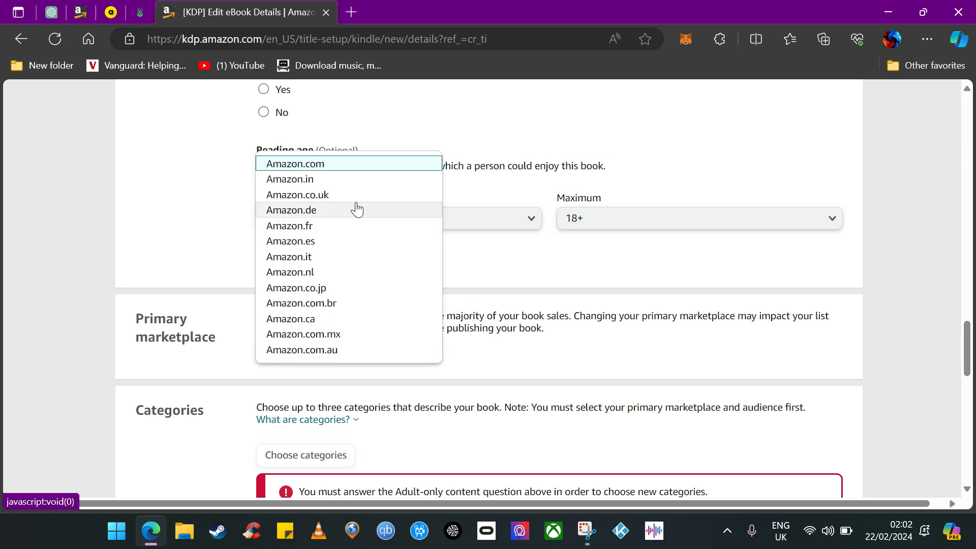
click(517, 363)
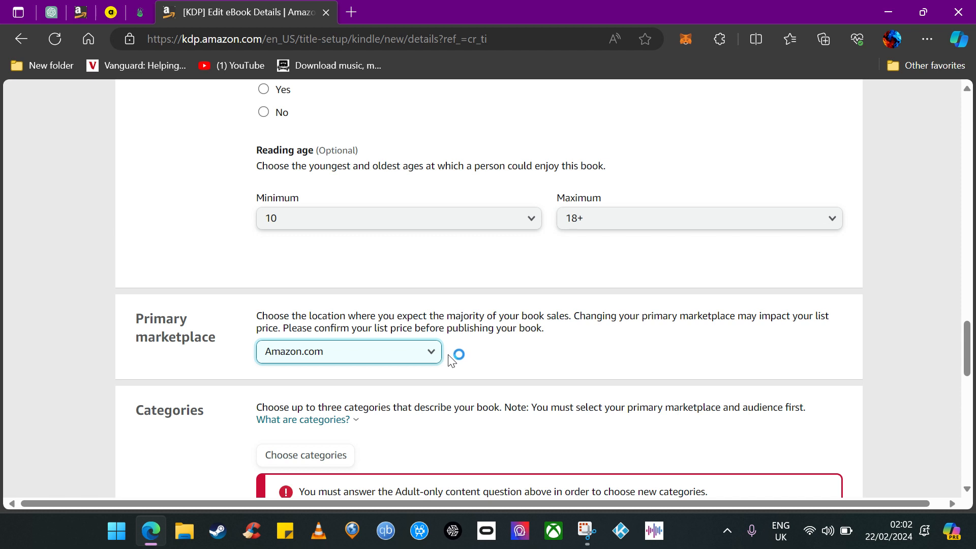
click(424, 356)
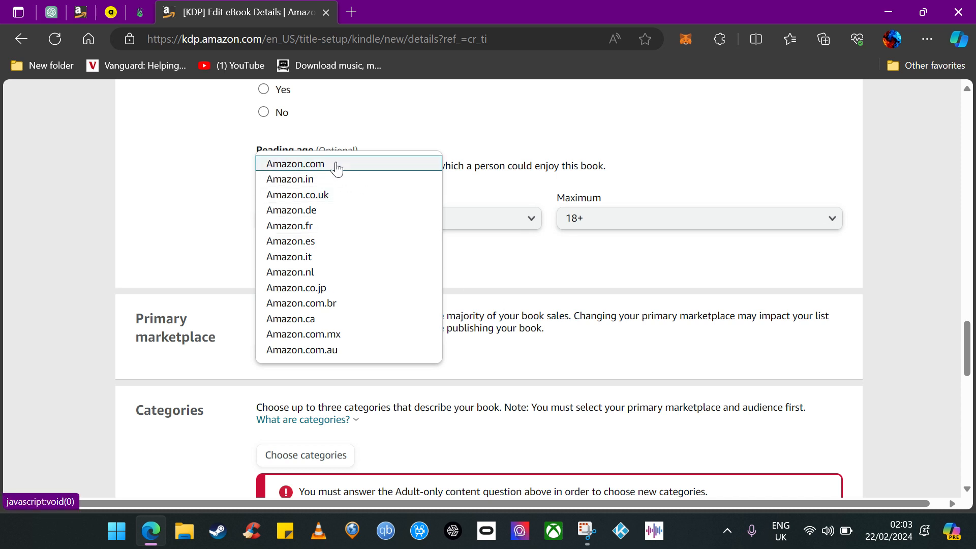
click(317, 196)
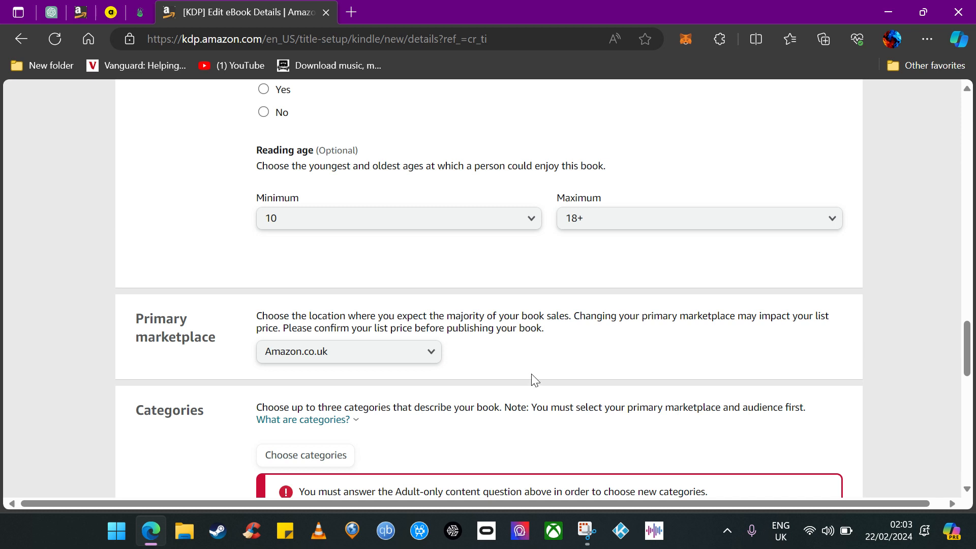
scroll(532, 374, down, 2)
click(429, 234)
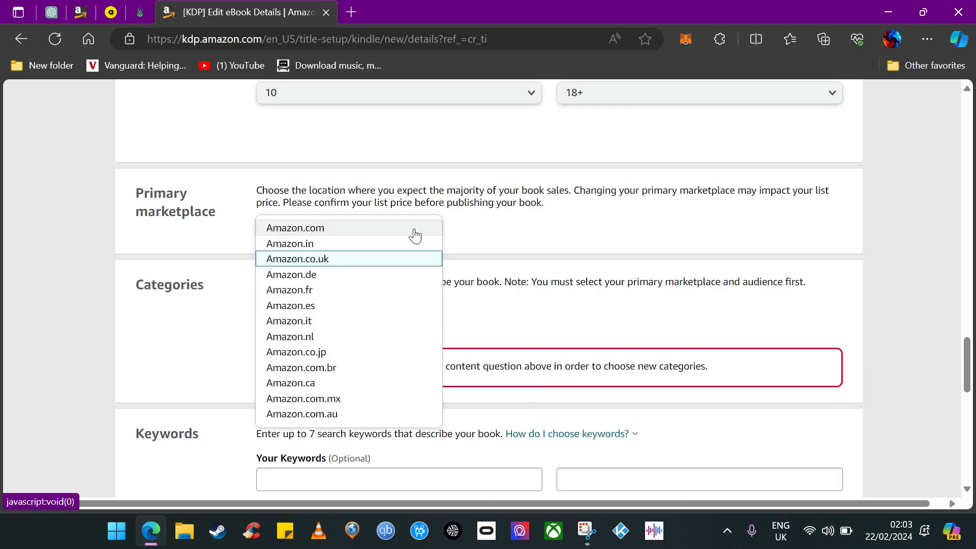
click(415, 232)
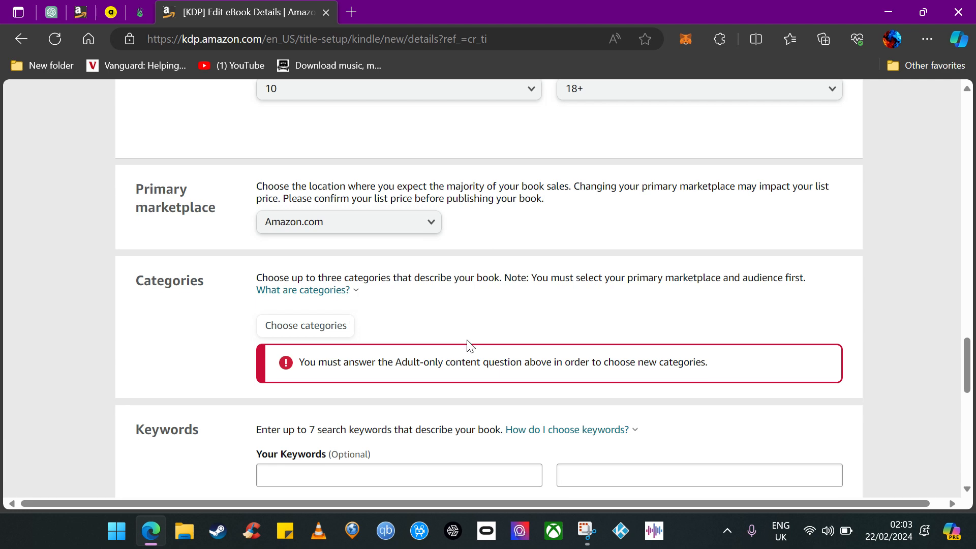
Answer No to the sexually explicit images or title question for the primary audience.
scroll(468, 346, down, 1)
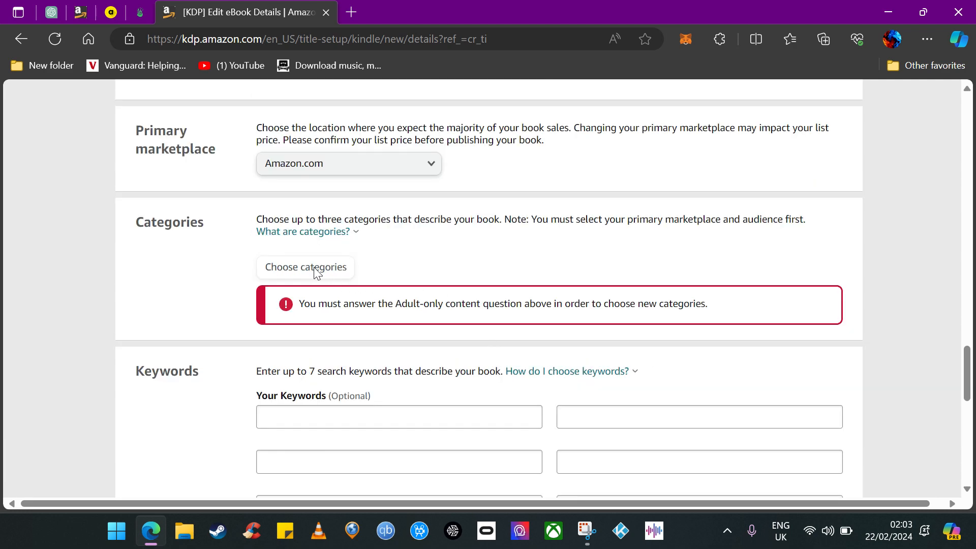
scroll(386, 312, up, 8)
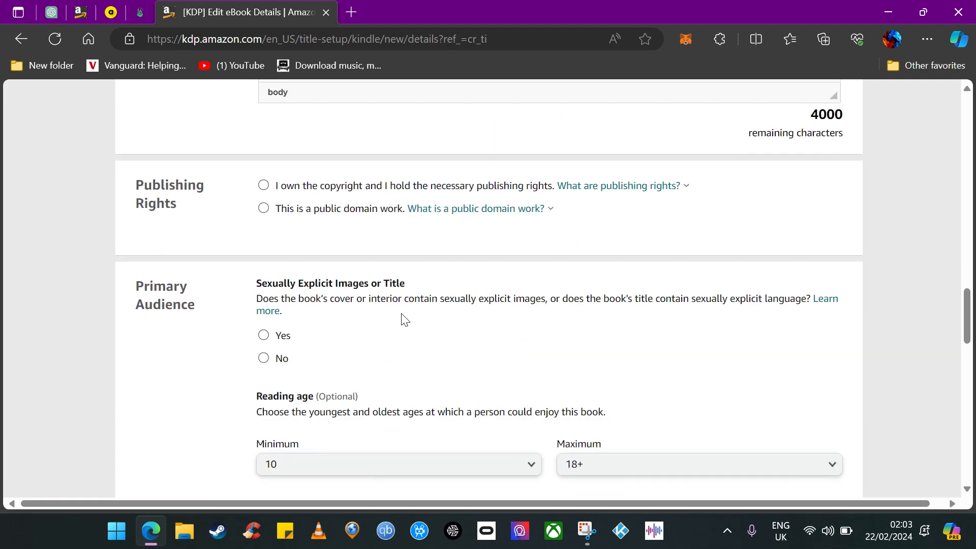
click(265, 363)
Try to set the category to Arts & Photography › Graphic Design and save the categories.
scroll(408, 366, down, 3)
scroll(410, 365, down, 6)
scroll(412, 364, up, 3)
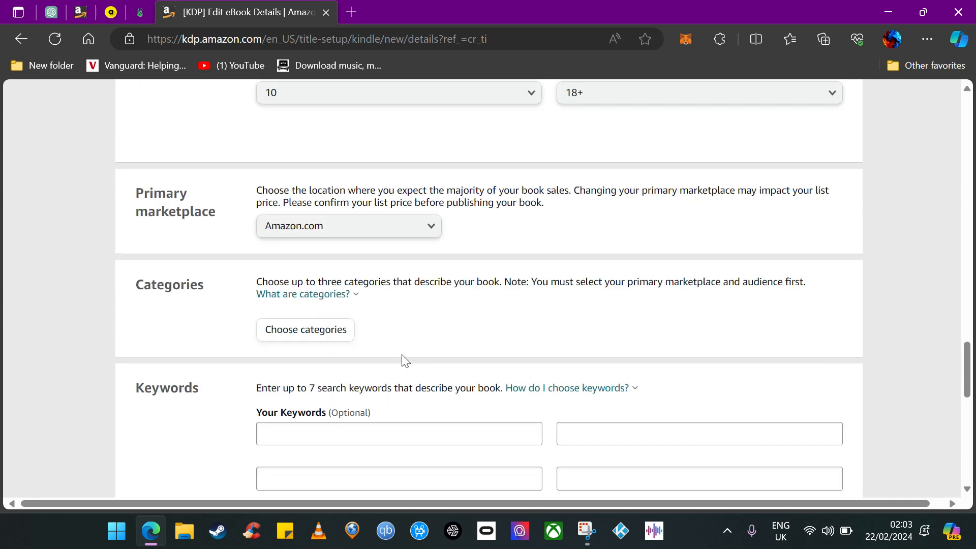
click(348, 346)
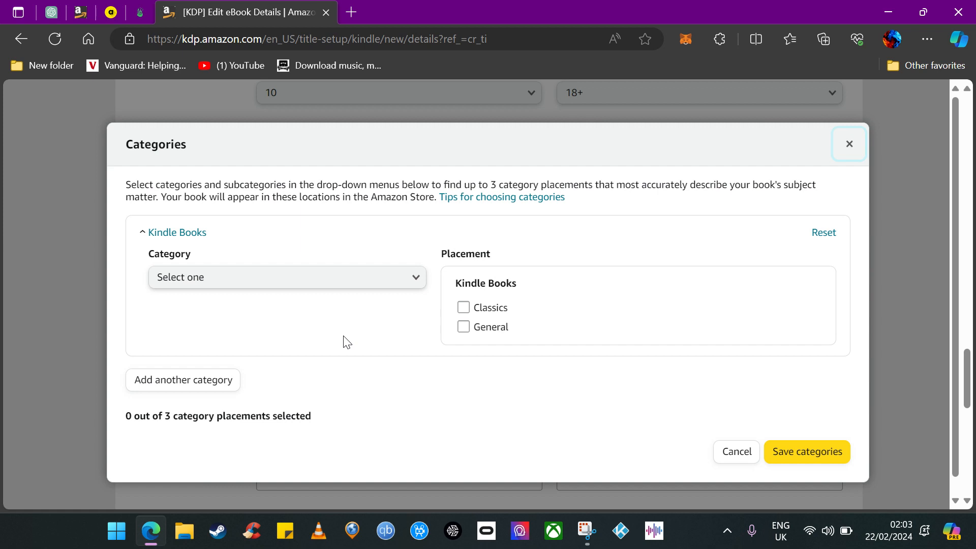
click(359, 282)
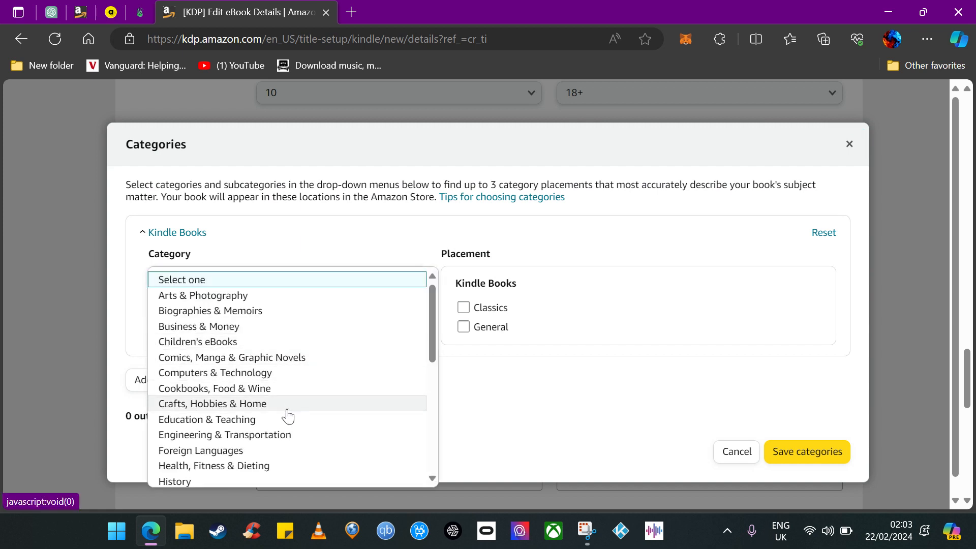
click(273, 297)
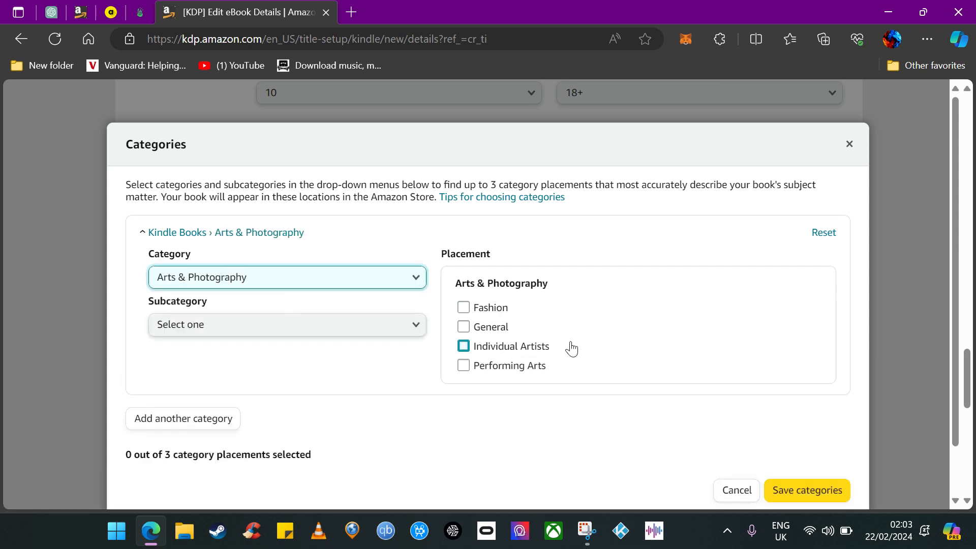
click(374, 330)
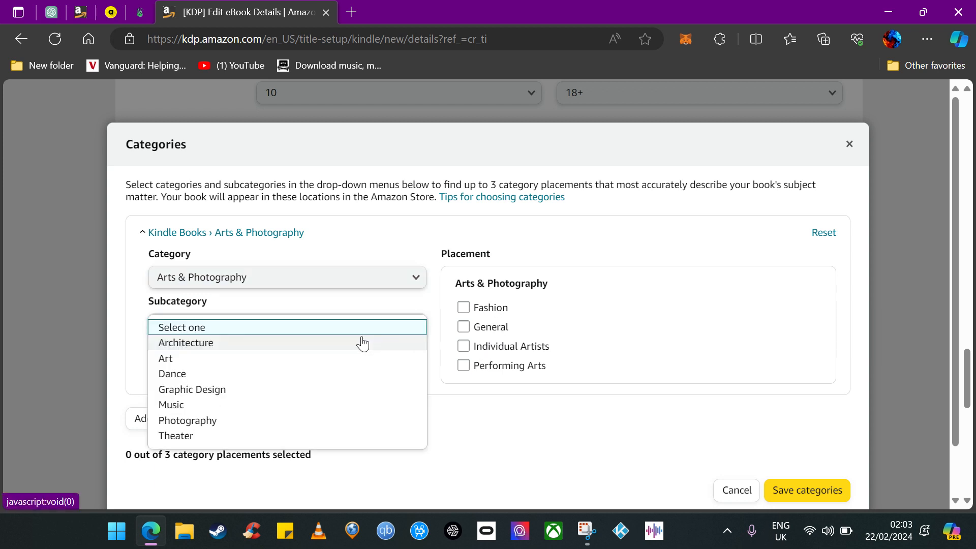
click(272, 364)
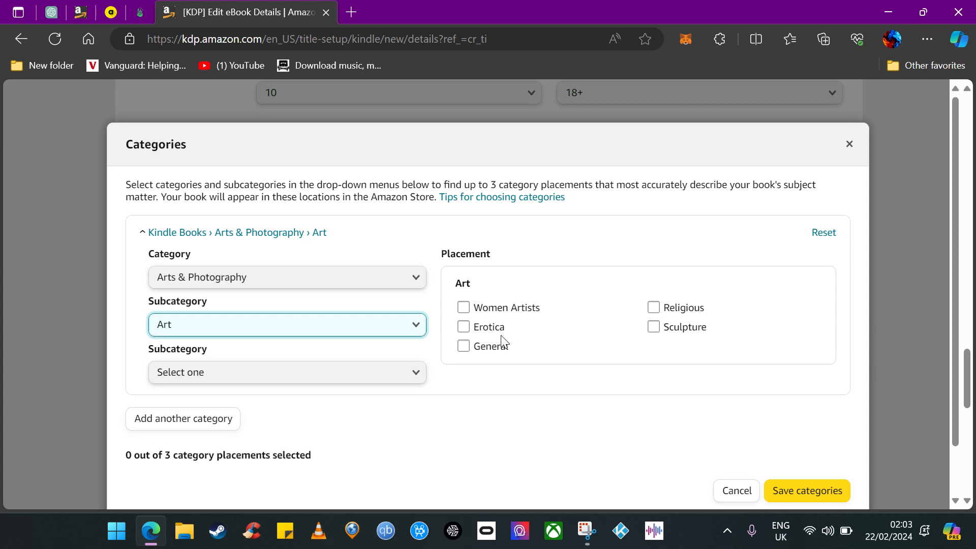
click(369, 327)
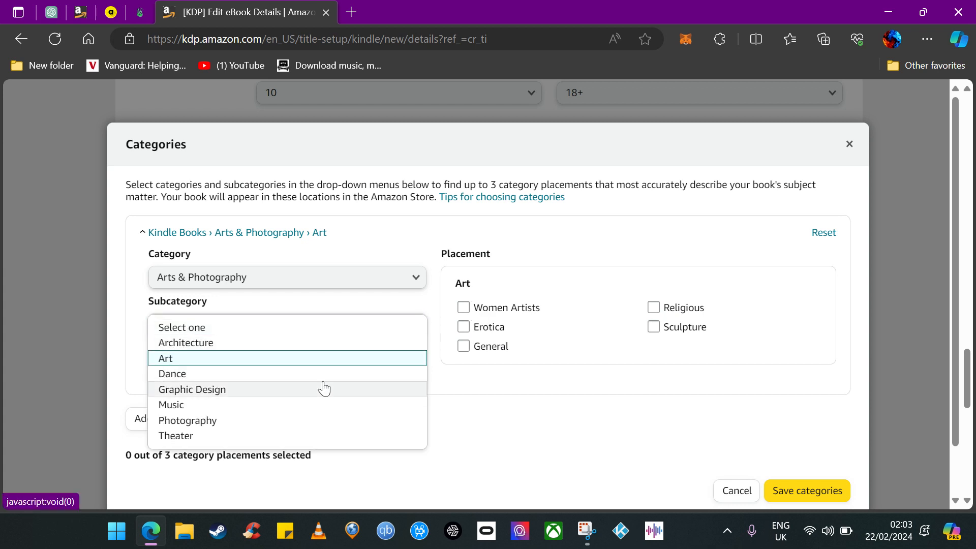
click(325, 389)
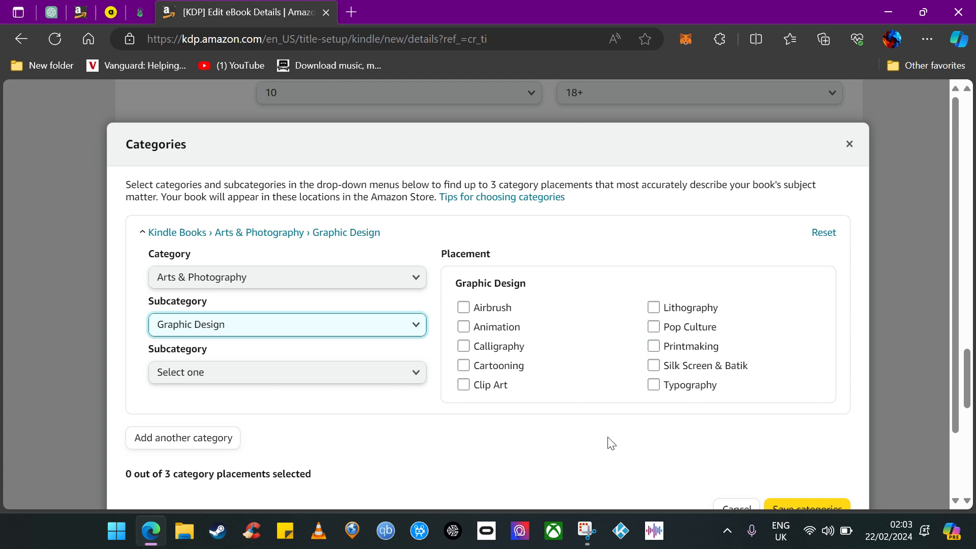
scroll(457, 417, down, 1)
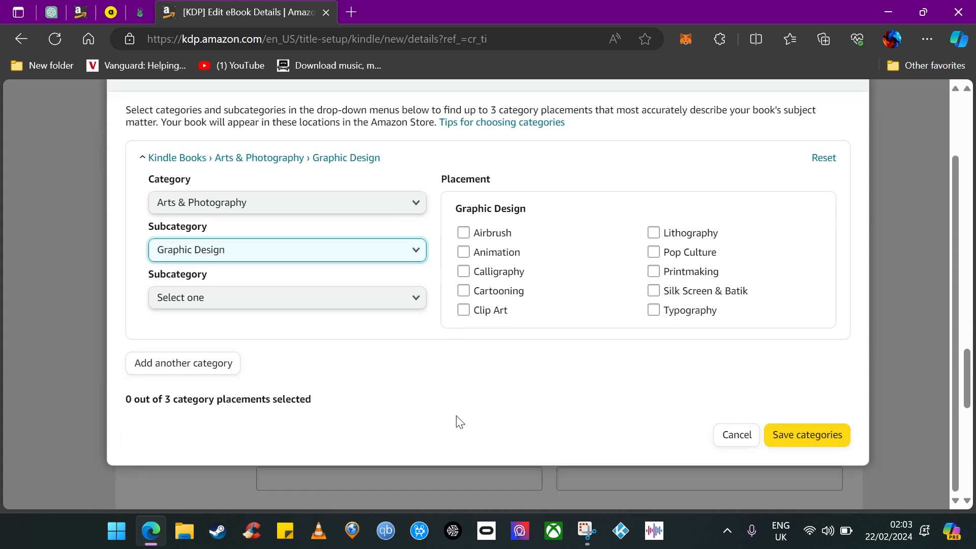
click(800, 436)
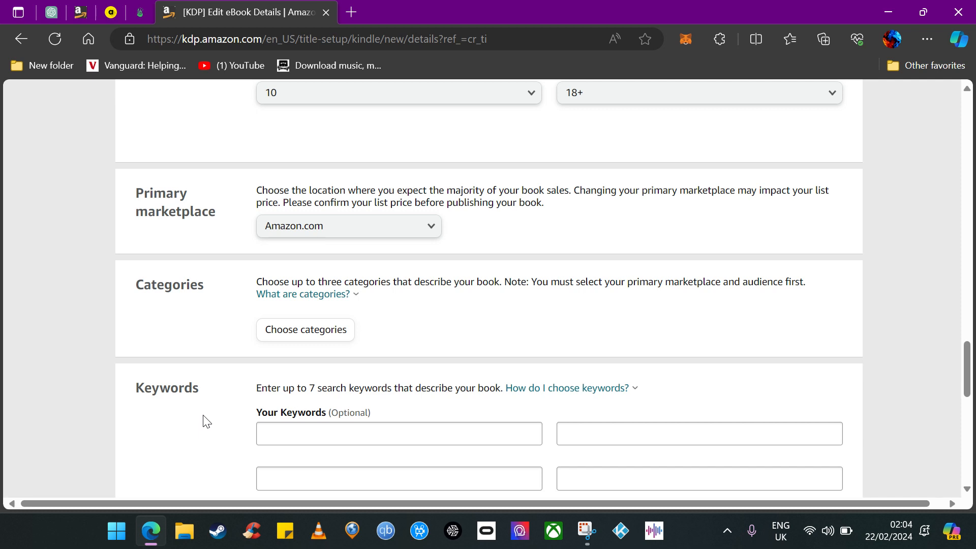
Enter the keywords art, illustrative and architecture.
scroll(206, 423, down, 2)
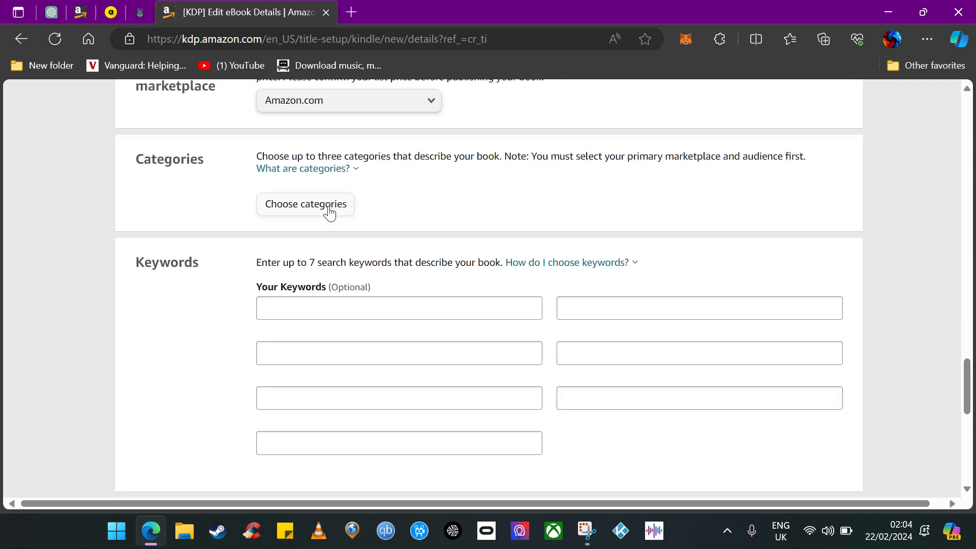
click(298, 303)
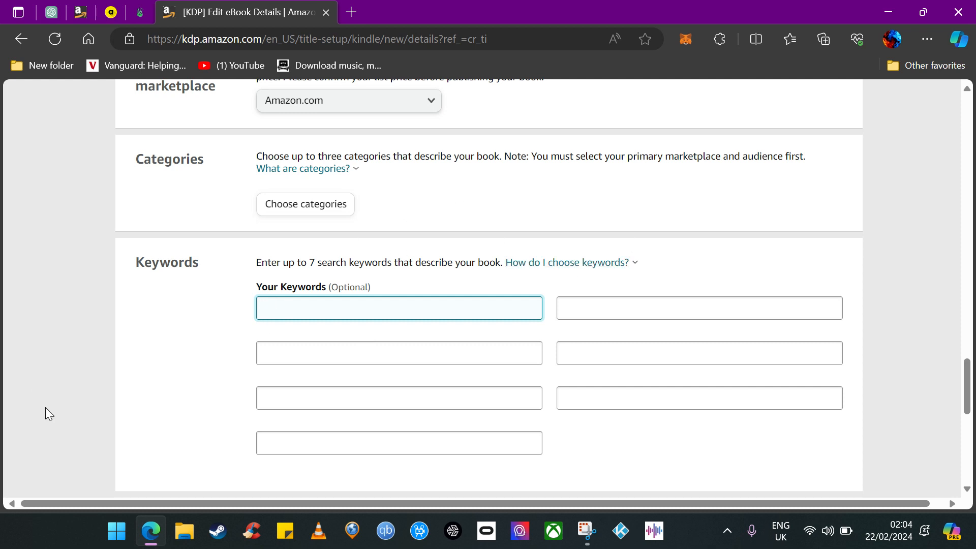
text(art)
key(Tab)
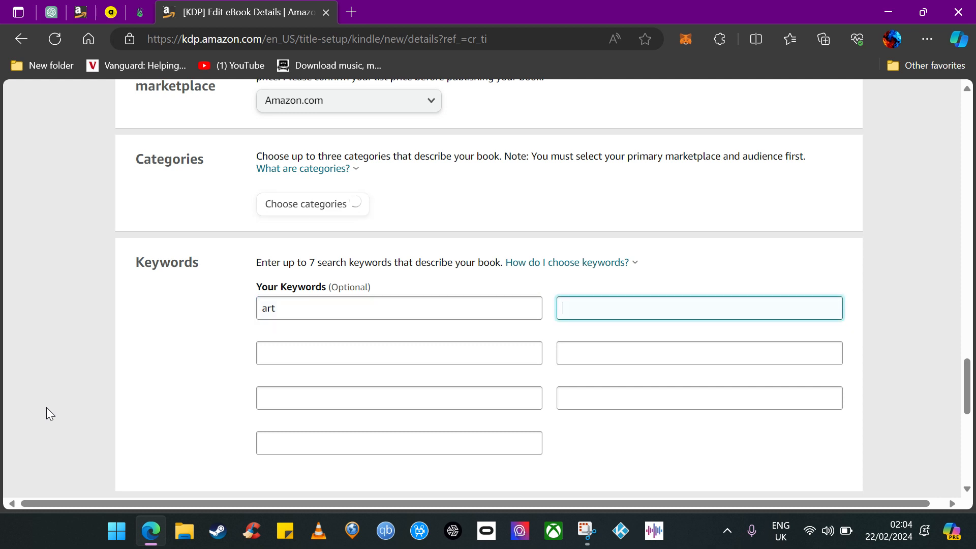
text(illustrative)
click(306, 348)
text(architecture)
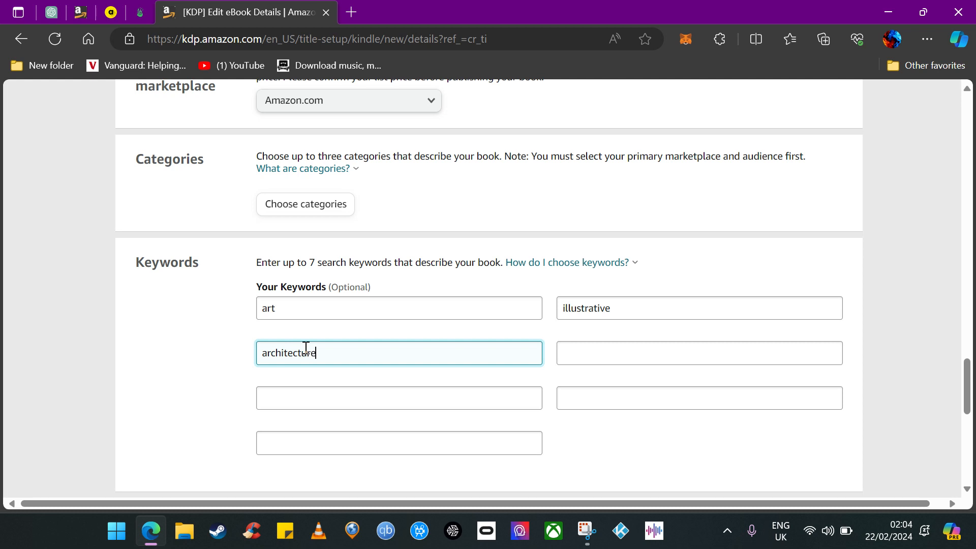
Switch the release option to pre-order and back to releasing the book now.
scroll(447, 405, down, 1)
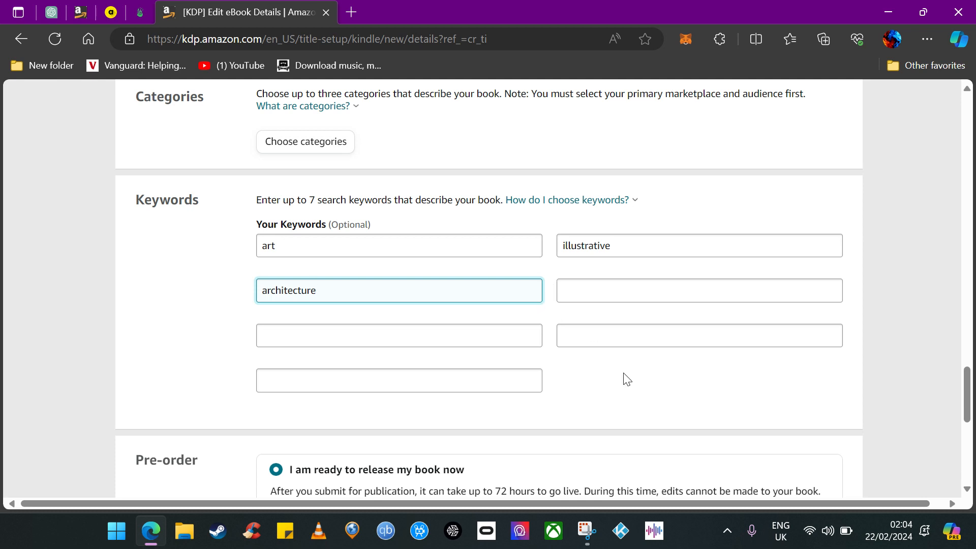
scroll(566, 404, down, 1)
scroll(566, 404, down, 2)
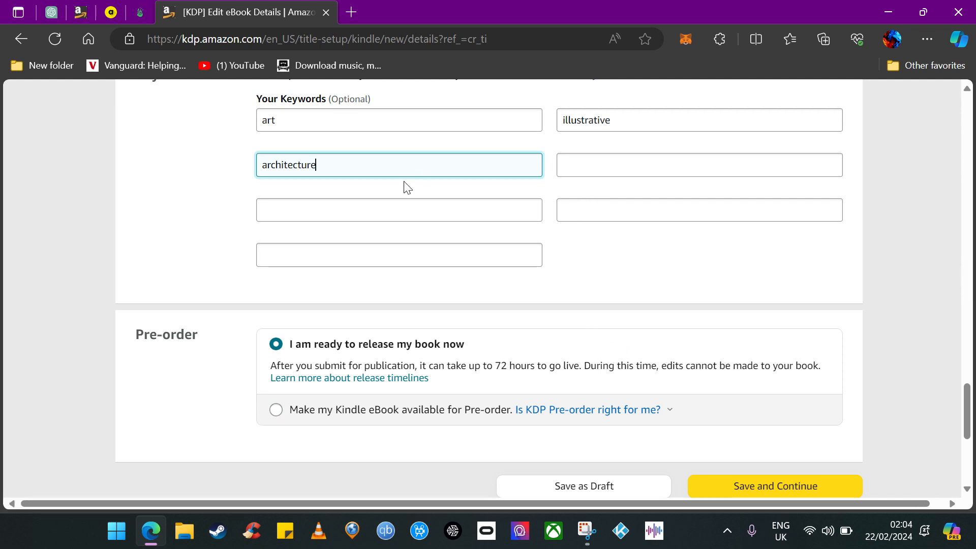
click(612, 247)
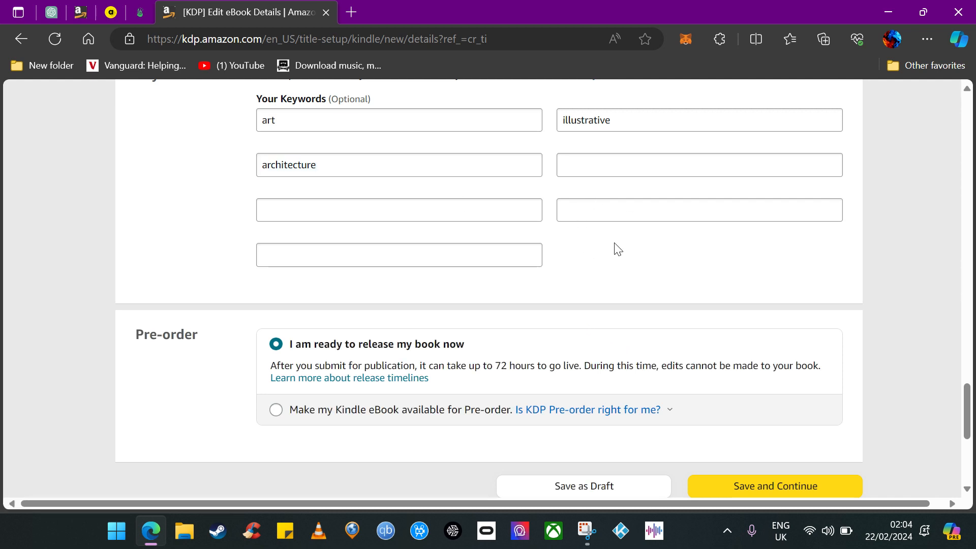
scroll(616, 250, up, 1)
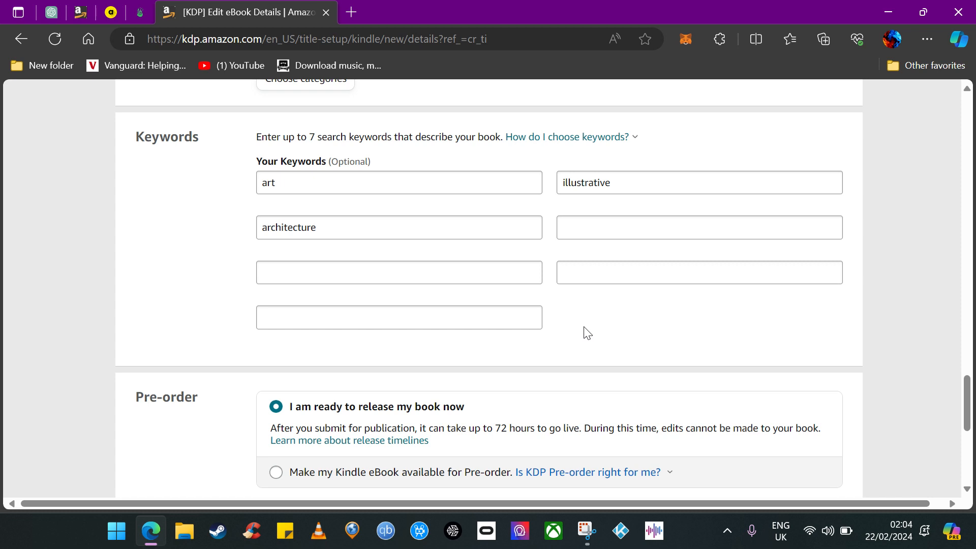
scroll(610, 323, down, 1)
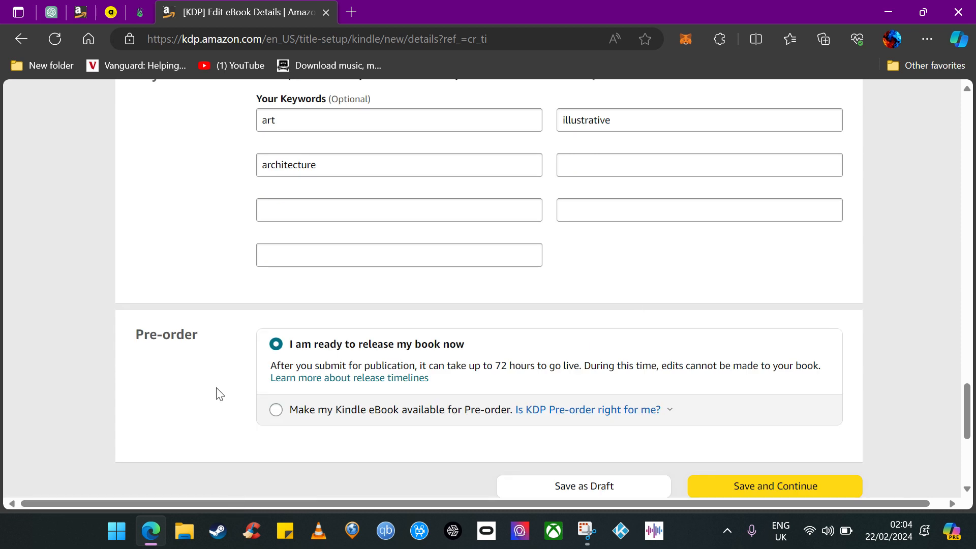
click(276, 410)
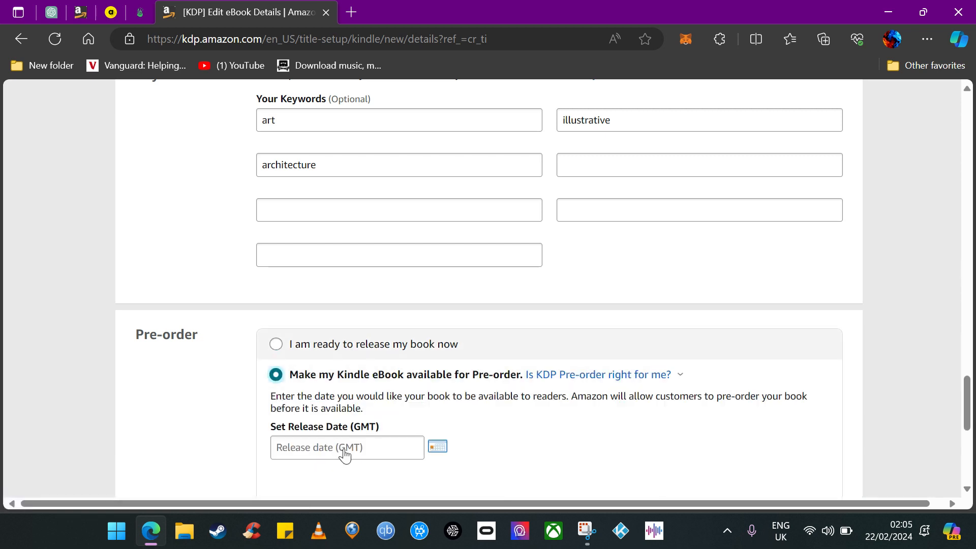
click(276, 345)
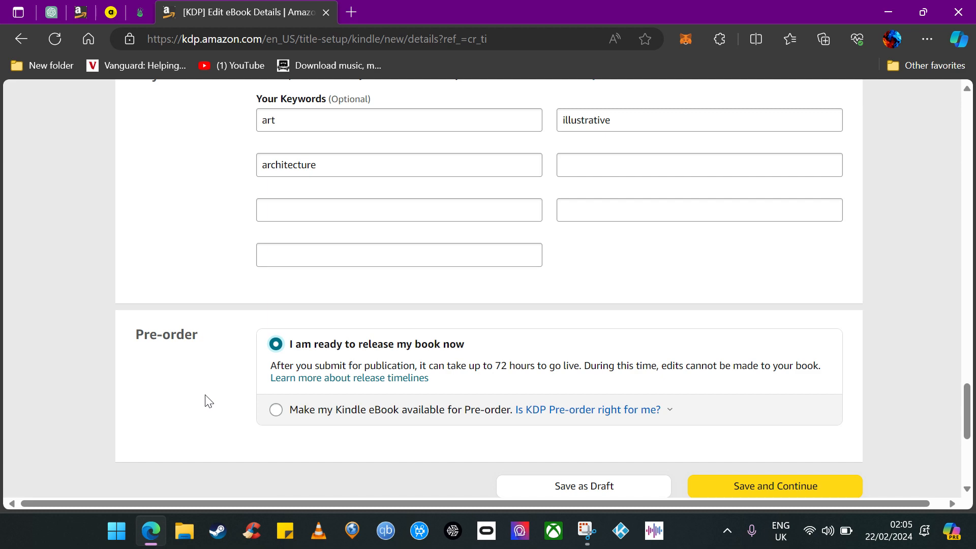
Try to save and continue the eBook details.
click(775, 489)
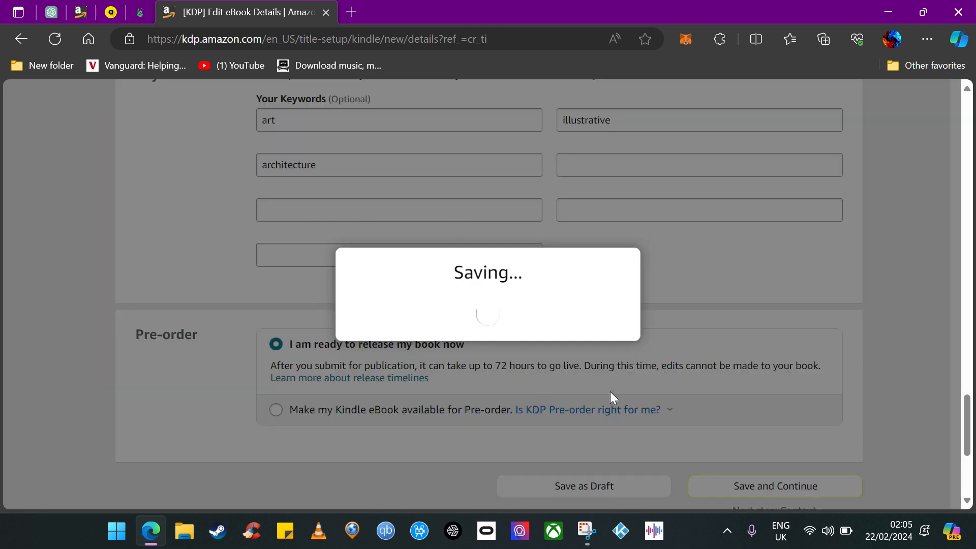
scroll(578, 381, up, 7)
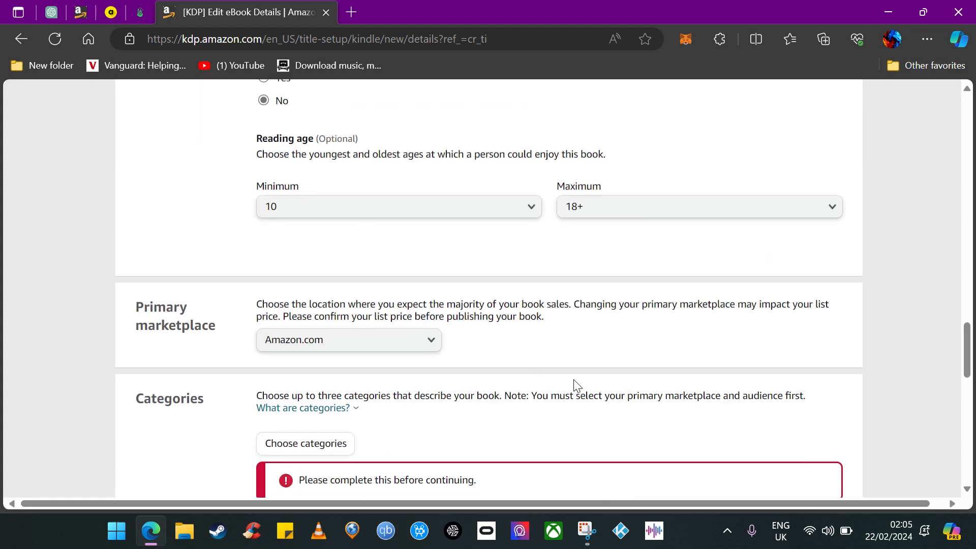
Select the Kindle Books Classics category placement and save the categories.
click(347, 458)
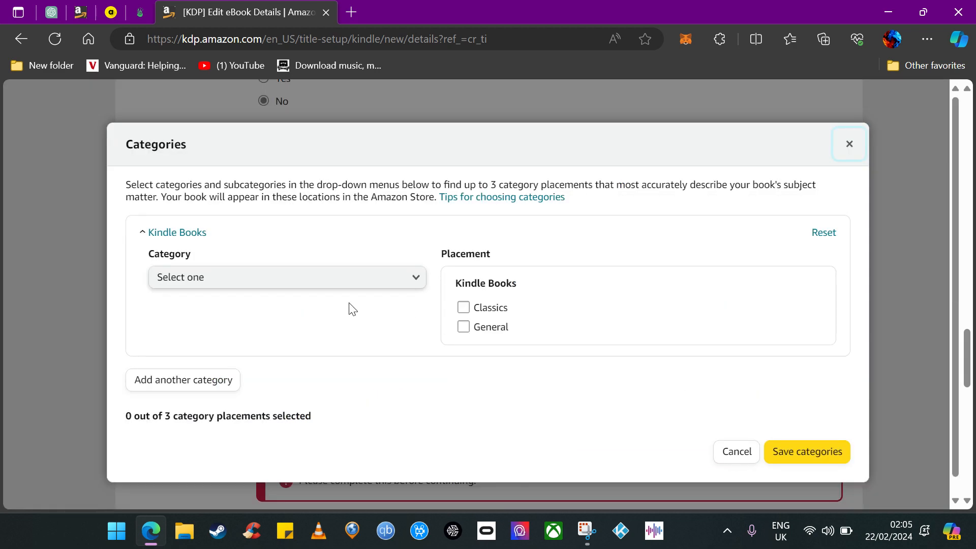
click(355, 282)
click(367, 285)
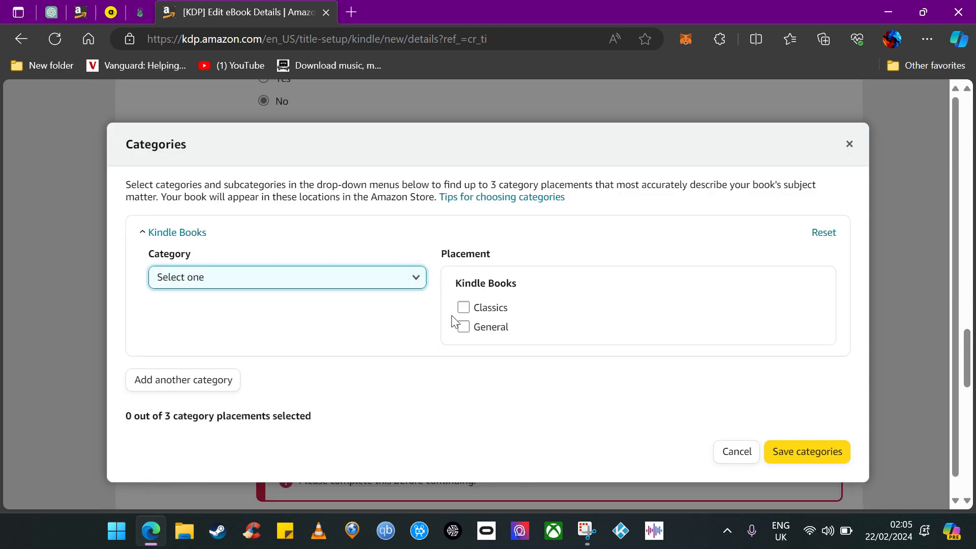
click(463, 307)
click(796, 468)
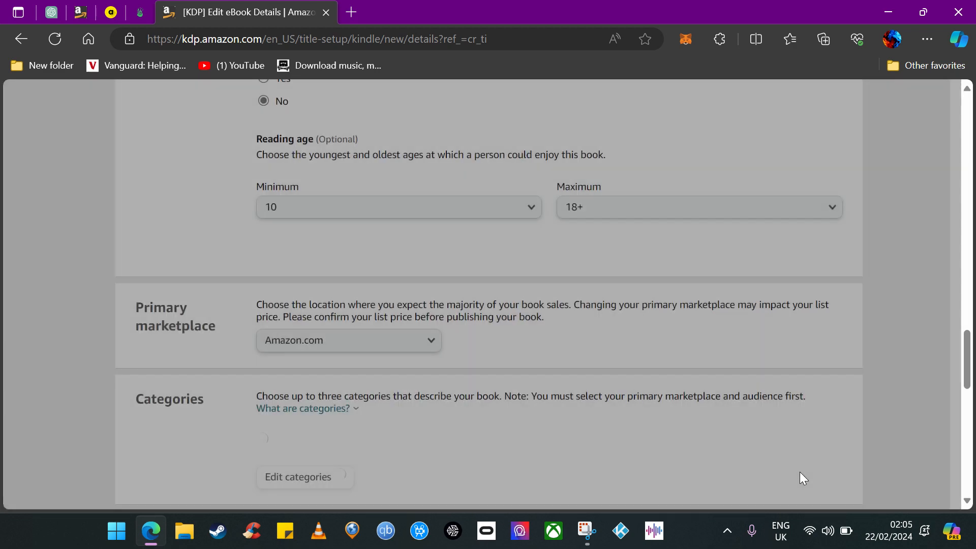
scroll(463, 395, down, 5)
scroll(460, 396, up, 10)
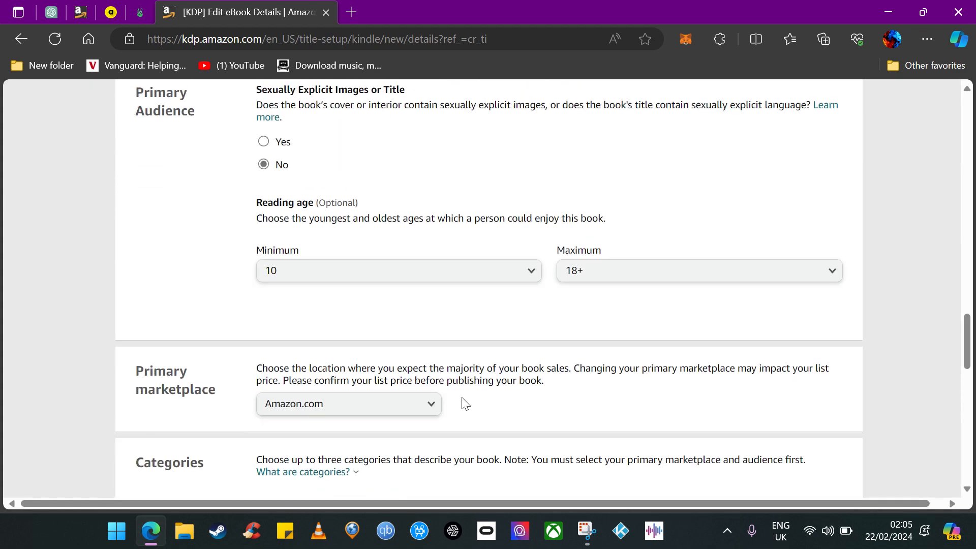
Fill the book description with the word fox repeated many times.
click(268, 367)
scroll(344, 375, up, 3)
click(332, 313)
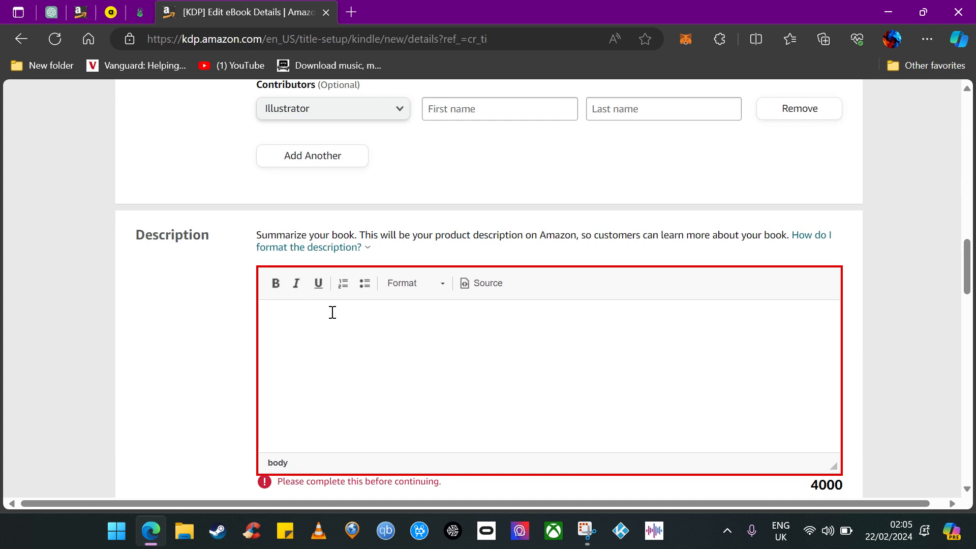
text(fox)
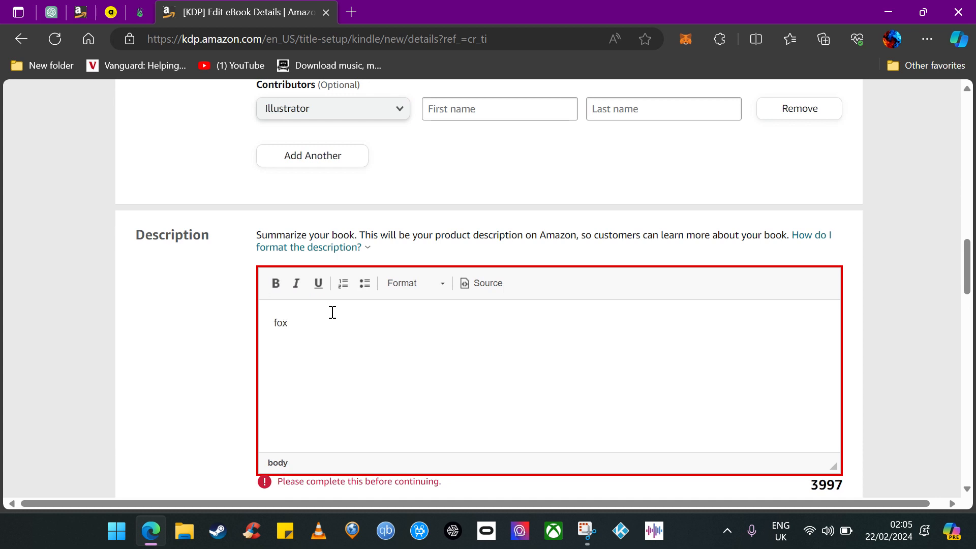
text( fox fox)
drag(330, 328, 254, 338)
key(ctrl+c)
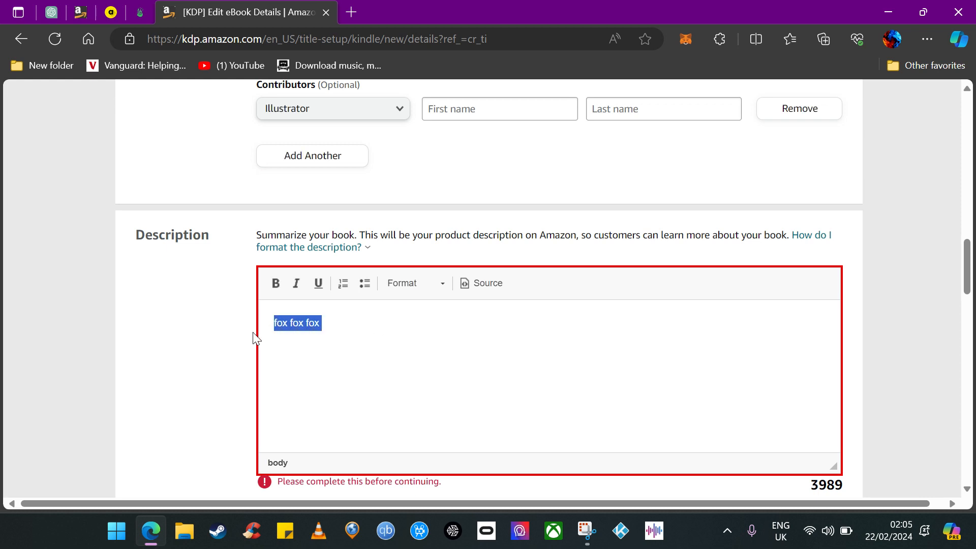
click(375, 324)
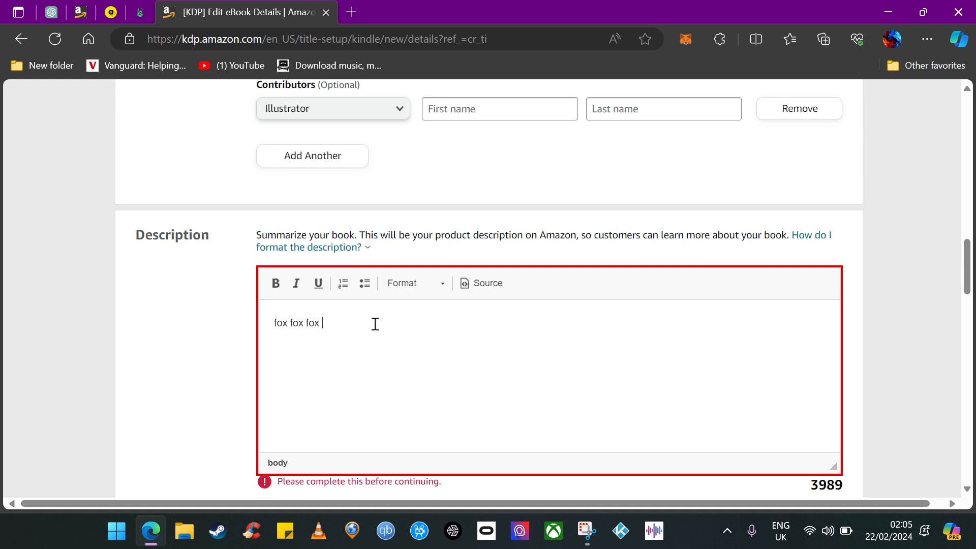
key(ctrl+v)
key(ctrl+v)
key(ctrl+v)
key(ctrl+v)
key(ctrl+v)
key(ctrl+v)
key(ctrl+v)
key(ctrl+v)
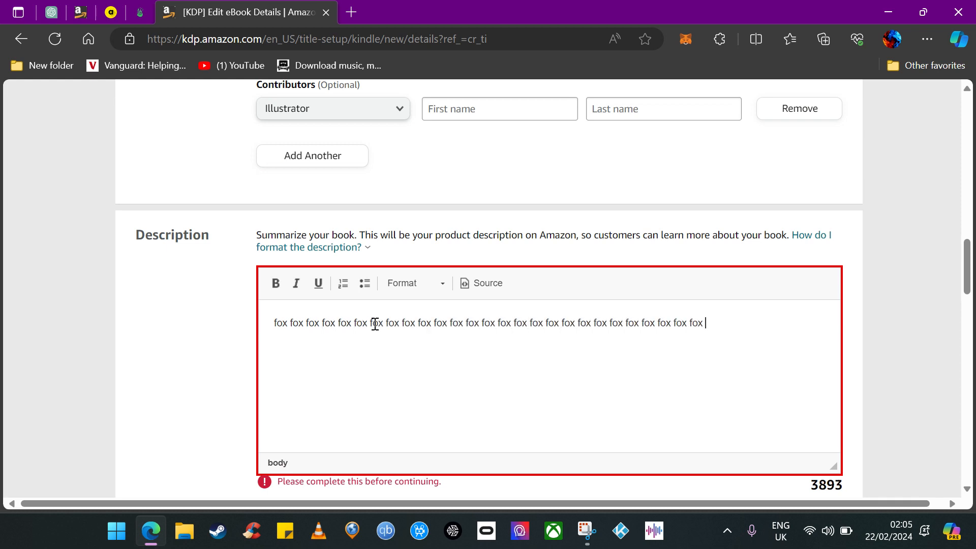
key(ctrl+v)
scroll(227, 356, up, 8)
scroll(360, 412, down, 2)
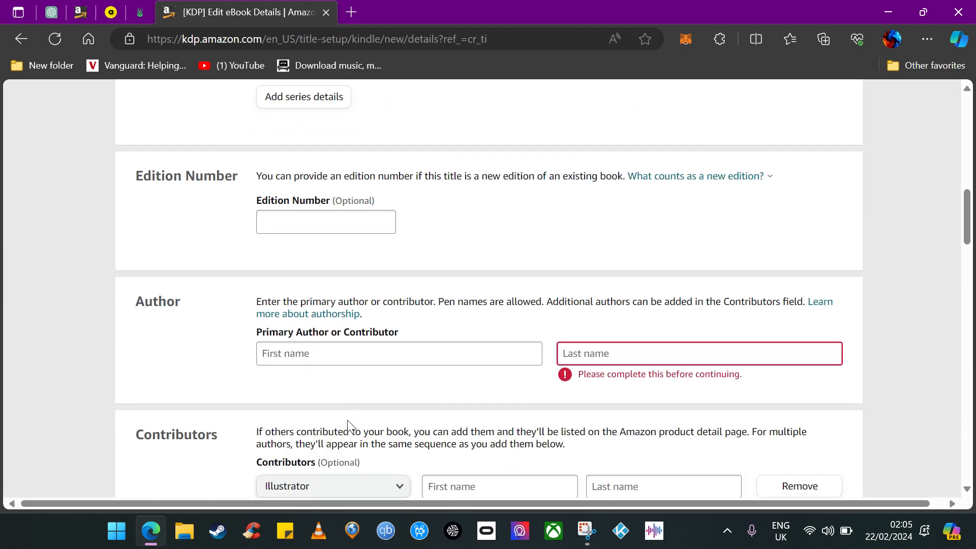
Enter the primary author's first name and last name.
click(356, 359)
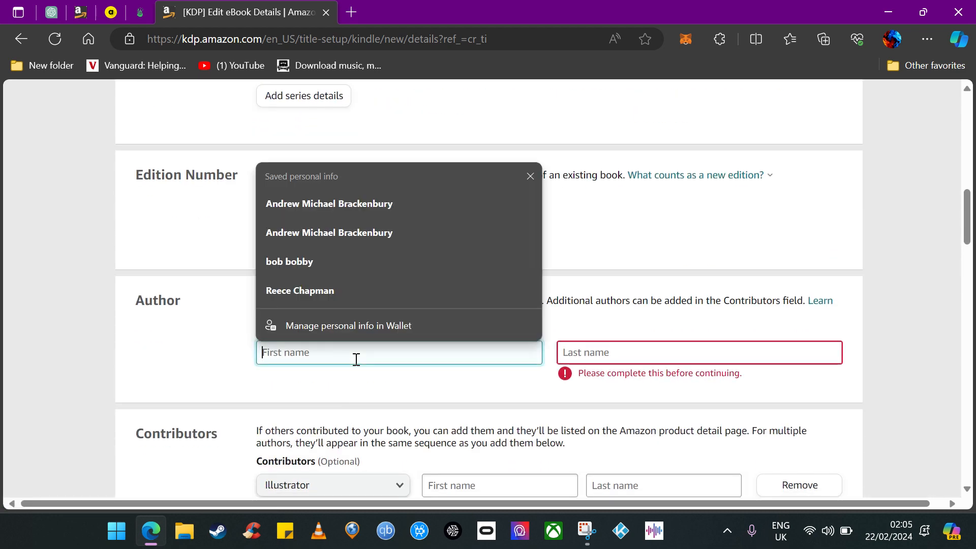
text(bob)
key(Escape)
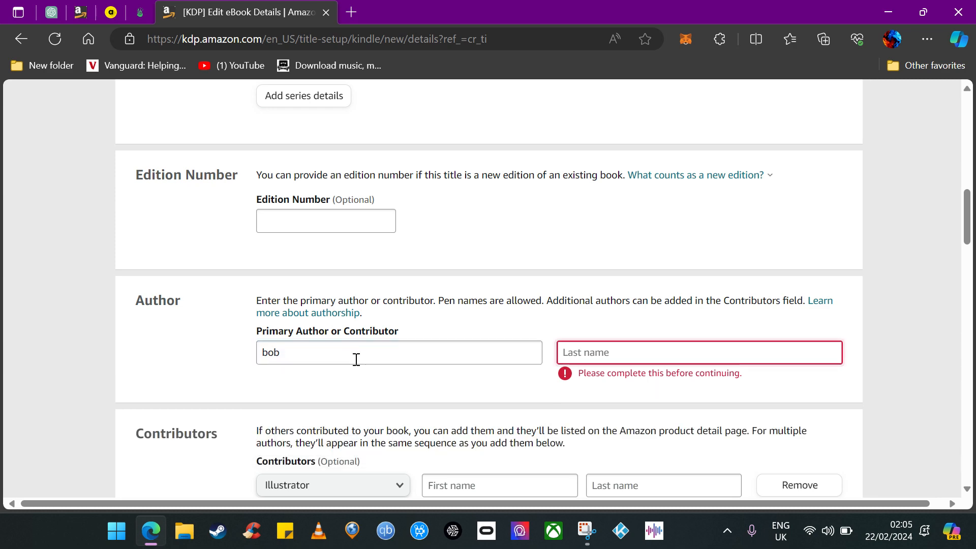
text(boby)
Enter the book title book one.
scroll(288, 331, up, 6)
click(328, 225)
text(book one)
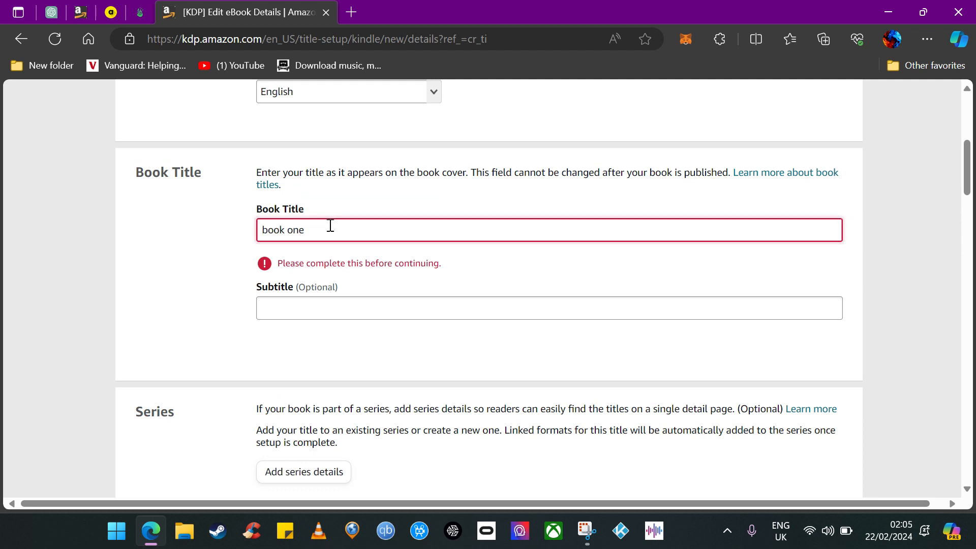
click(195, 218)
scroll(390, 239, up, 4)
scroll(366, 255, down, 18)
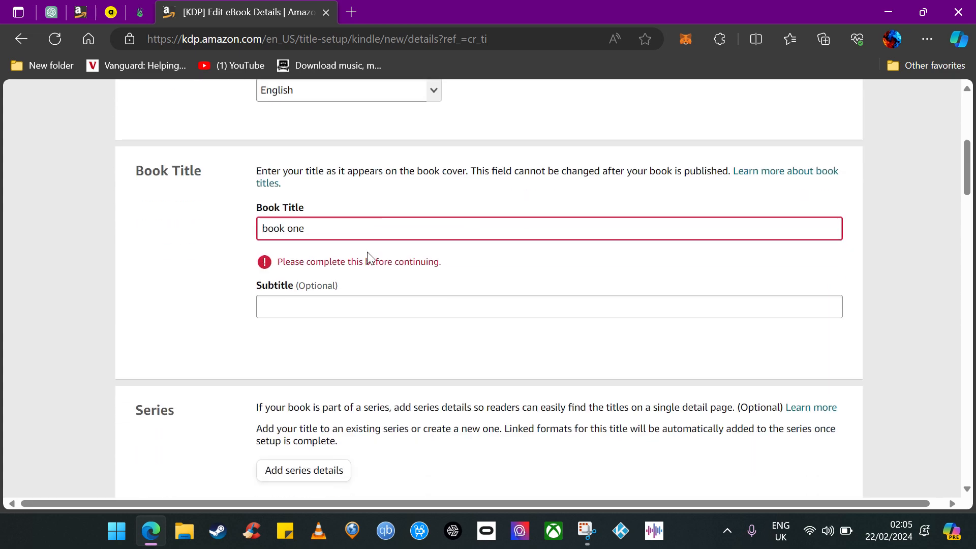
Save and continue the eBook details to the content page.
scroll(633, 292, up, 10)
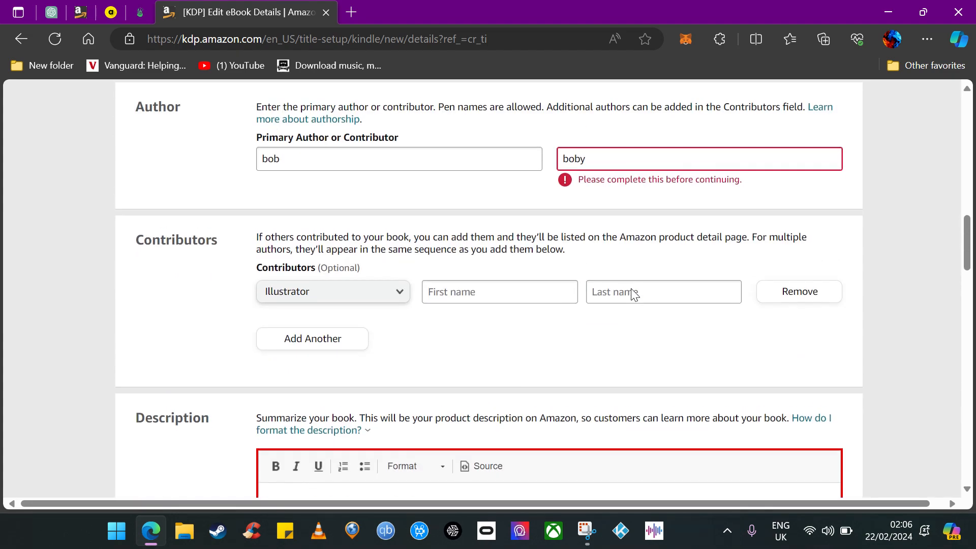
scroll(599, 297, down, 15)
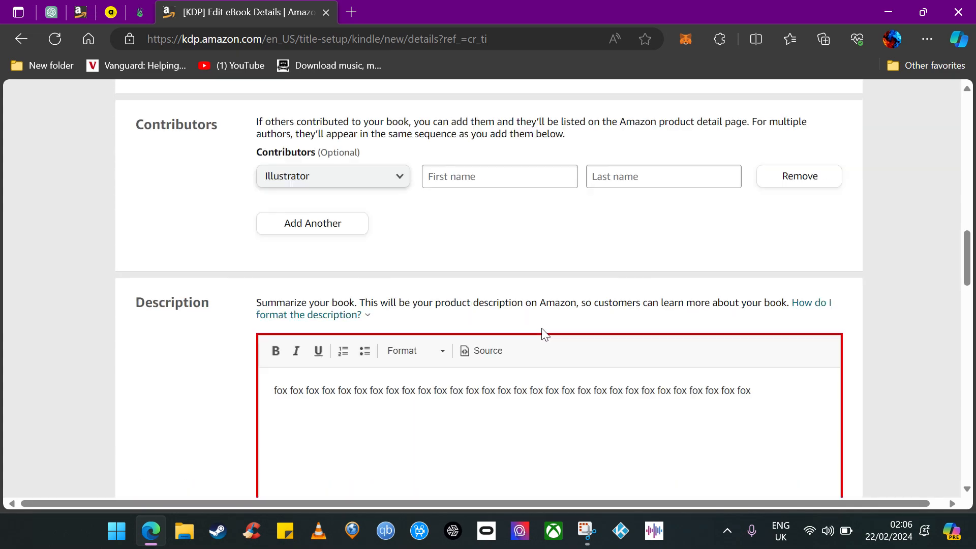
scroll(564, 354, down, 10)
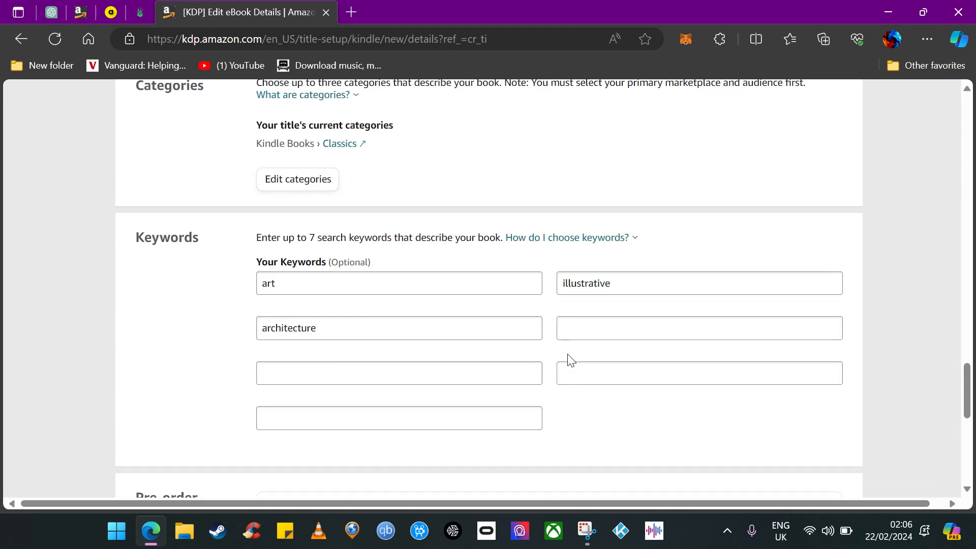
click(778, 399)
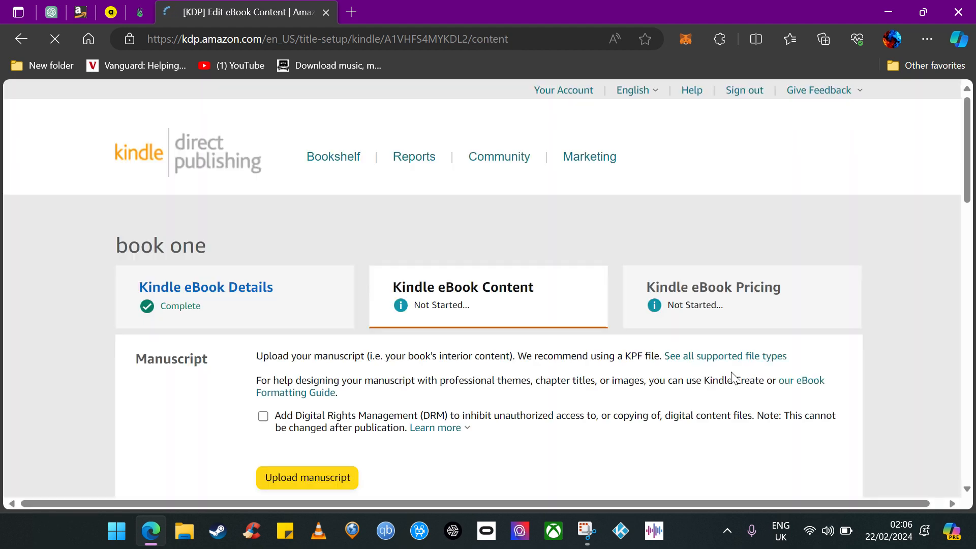
scroll(508, 332, down, 2)
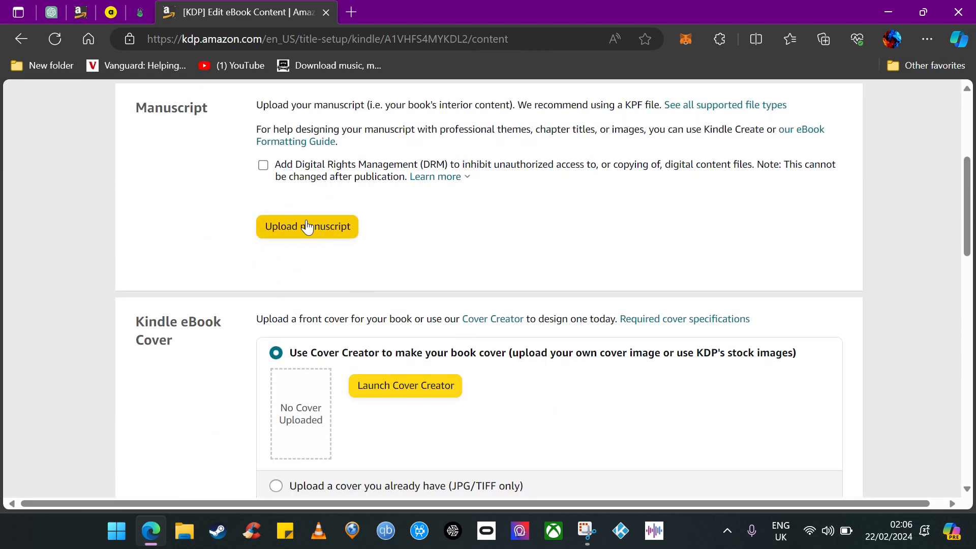
scroll(481, 292, up, 1)
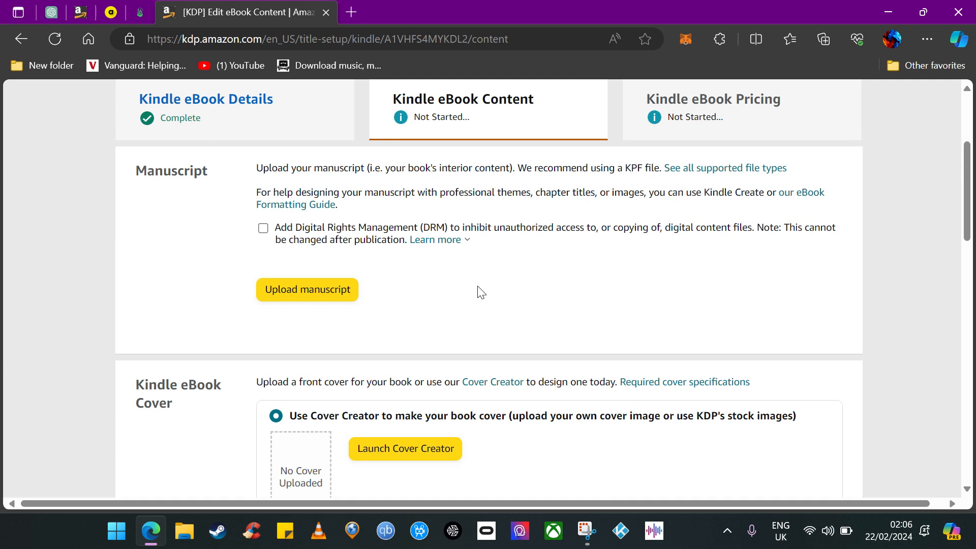
click(332, 282)
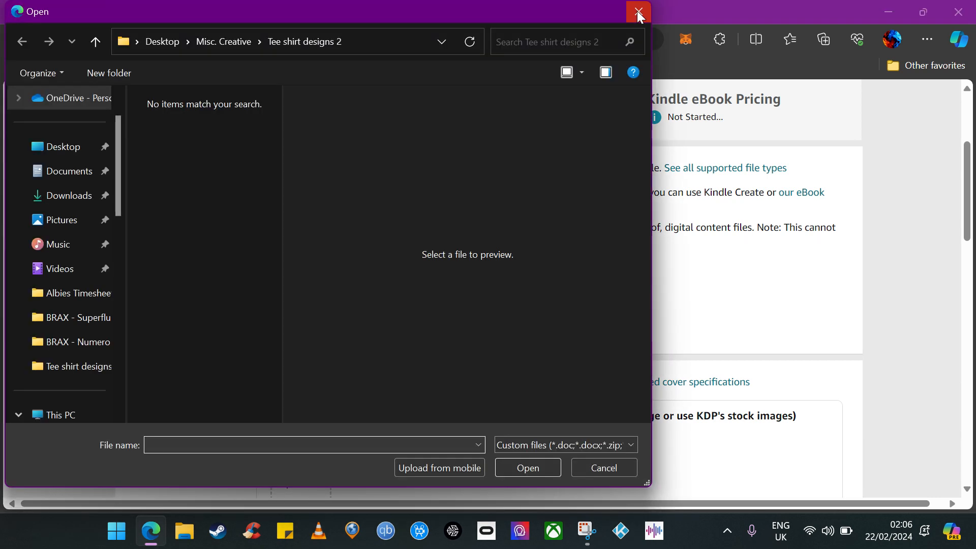
click(638, 10)
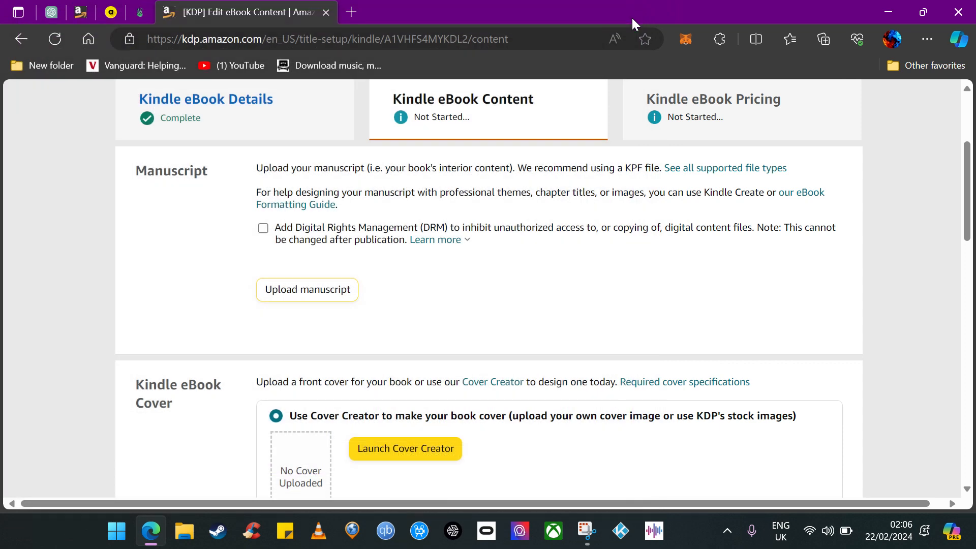
Answer No to whether AI tools were used in creating the book.
scroll(491, 320, down, 1)
scroll(403, 334, up, 2)
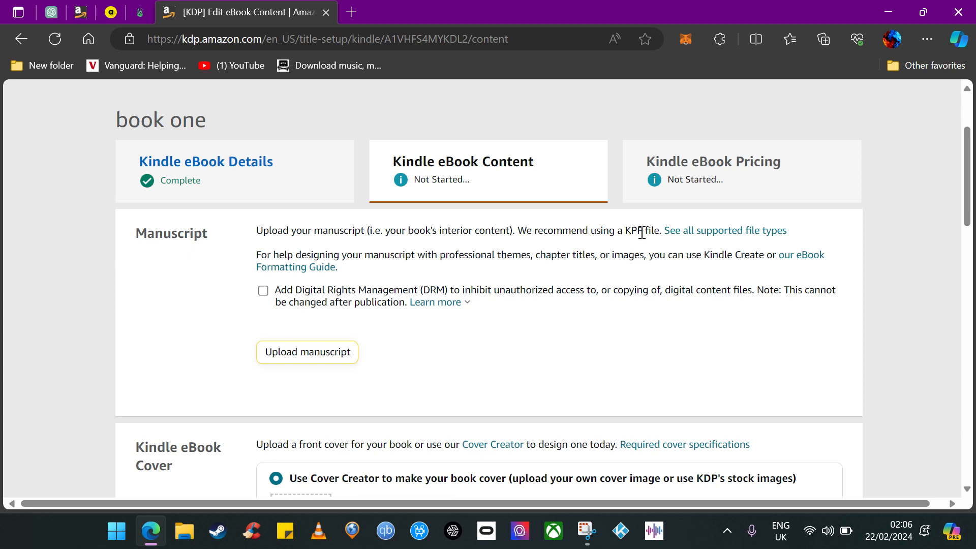
scroll(510, 355, down, 1)
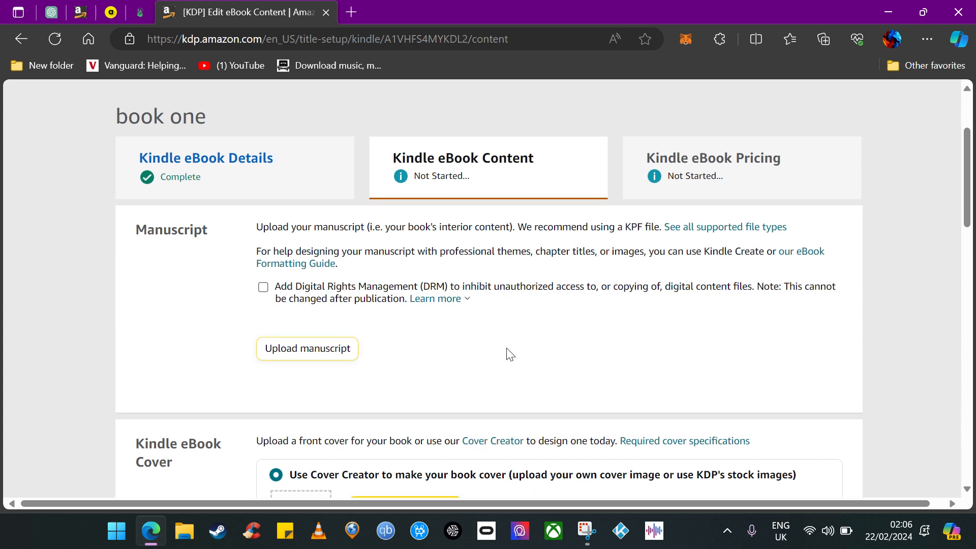
scroll(510, 354, down, 1)
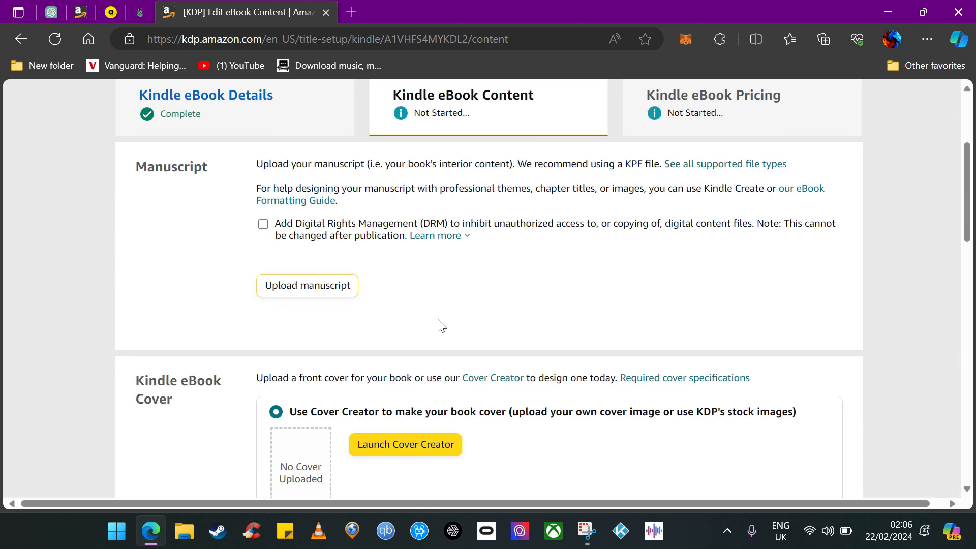
scroll(441, 327, down, 2)
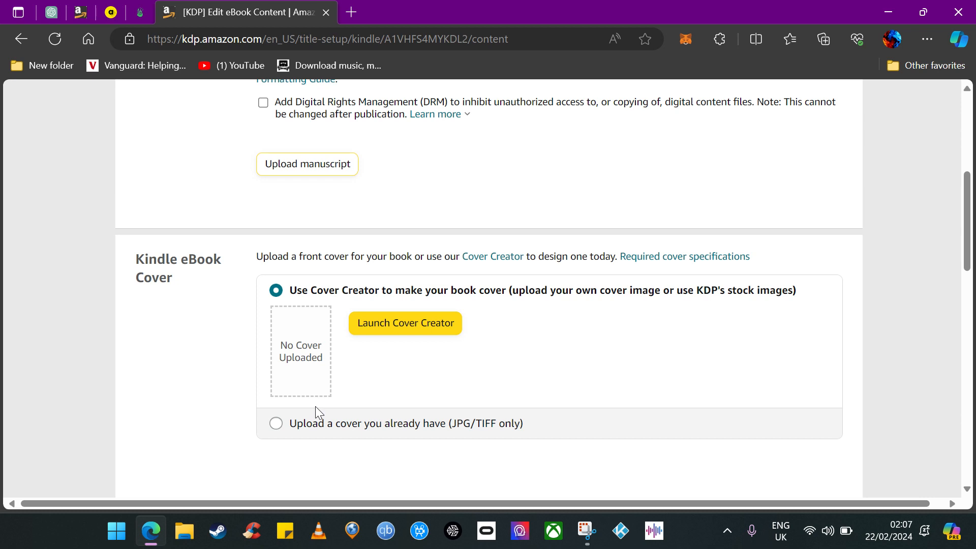
click(302, 431)
click(331, 296)
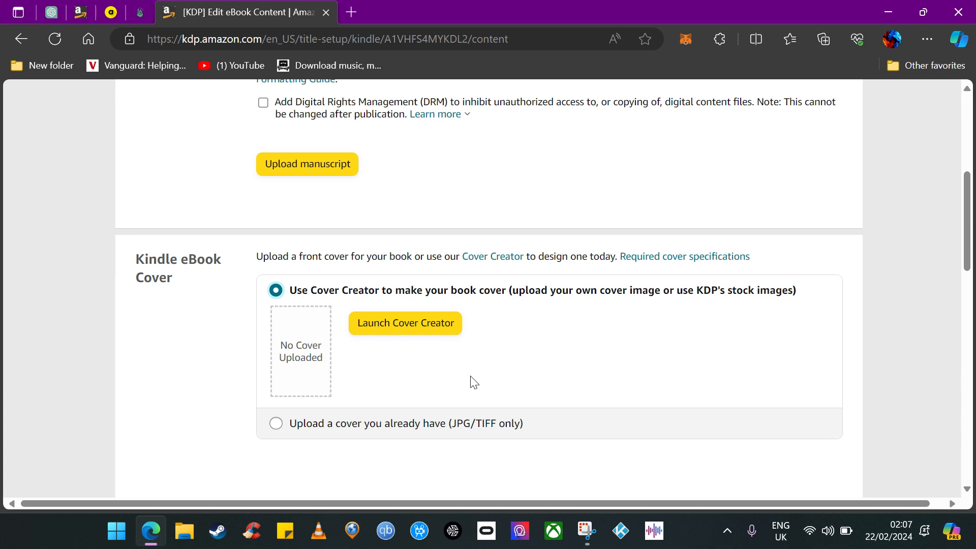
scroll(504, 374, down, 5)
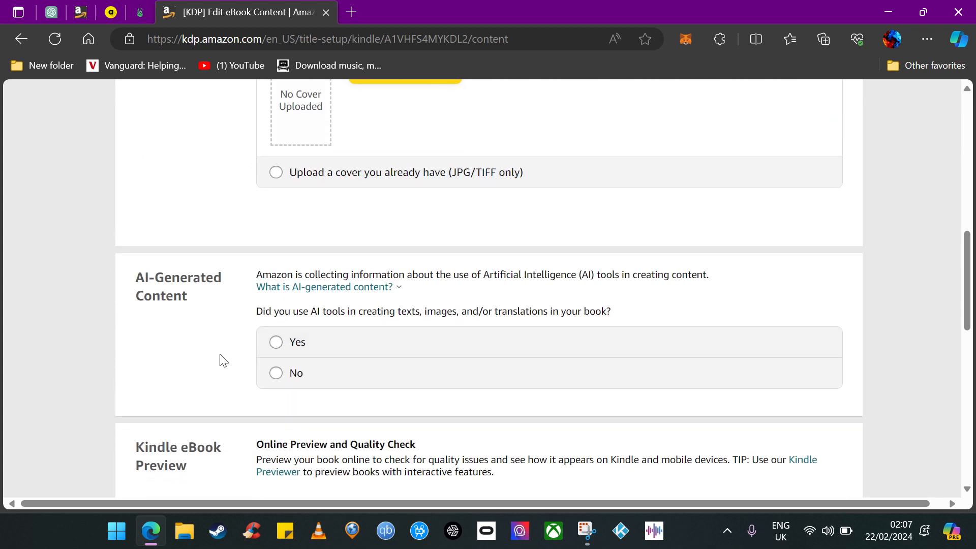
click(279, 371)
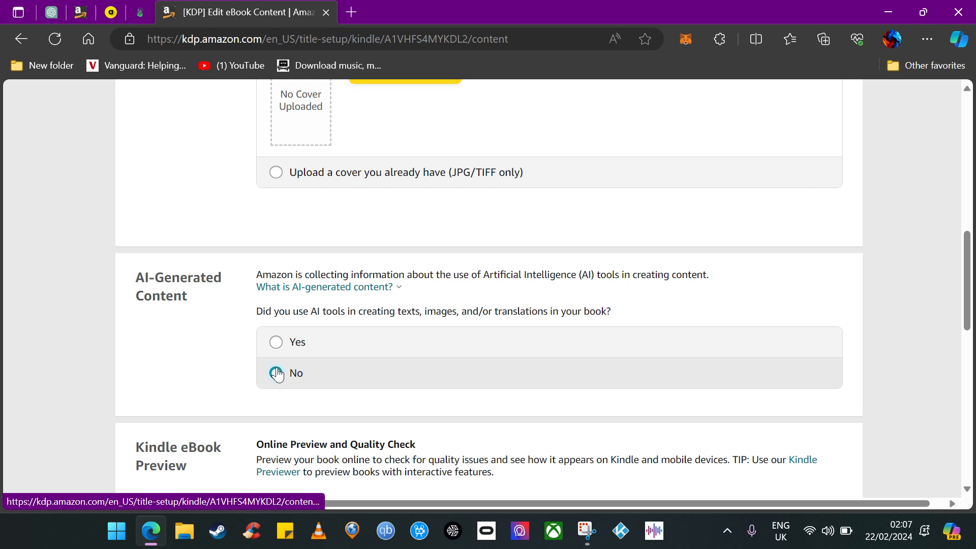
Examine the ISBN and publisher fields of the eBook content page.
scroll(231, 374, down, 4)
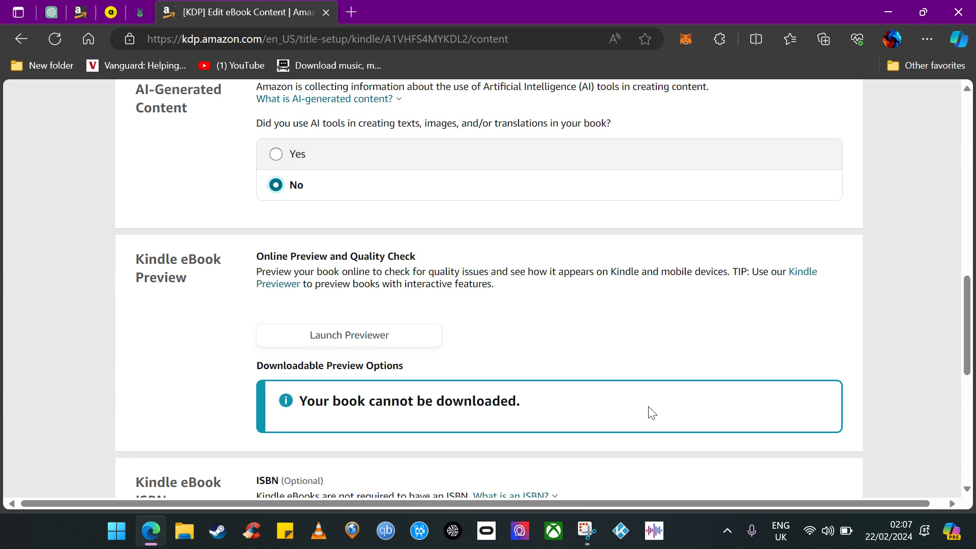
scroll(501, 387, down, 2)
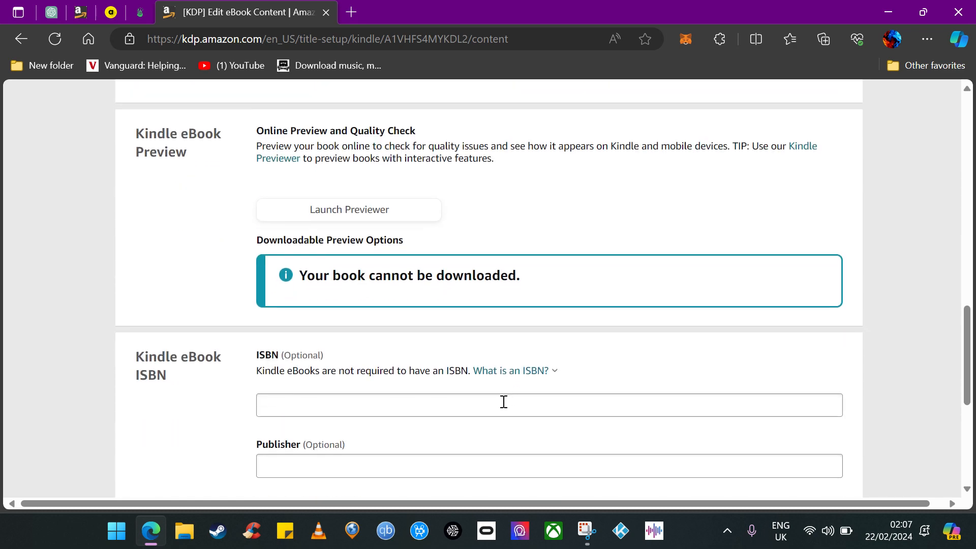
scroll(313, 433, down, 1)
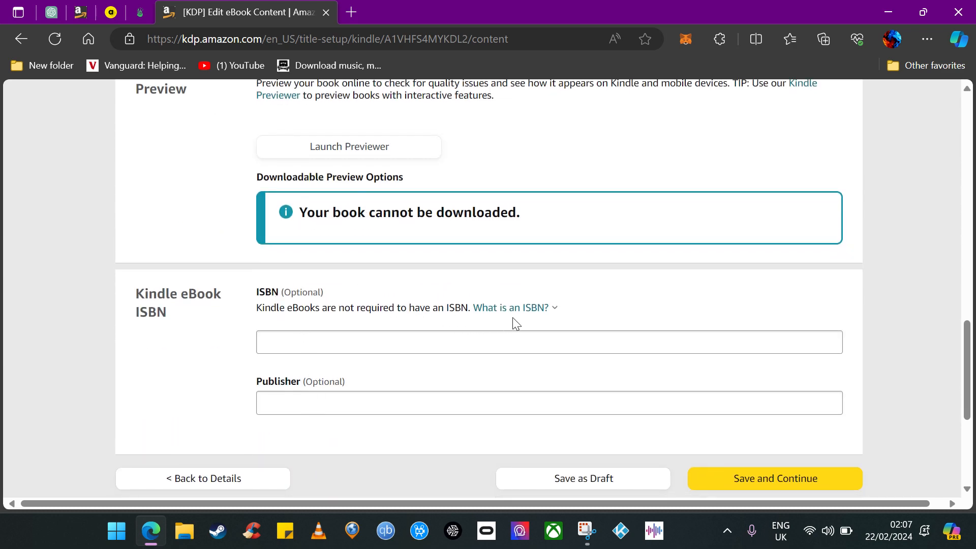
click(538, 315)
click(294, 340)
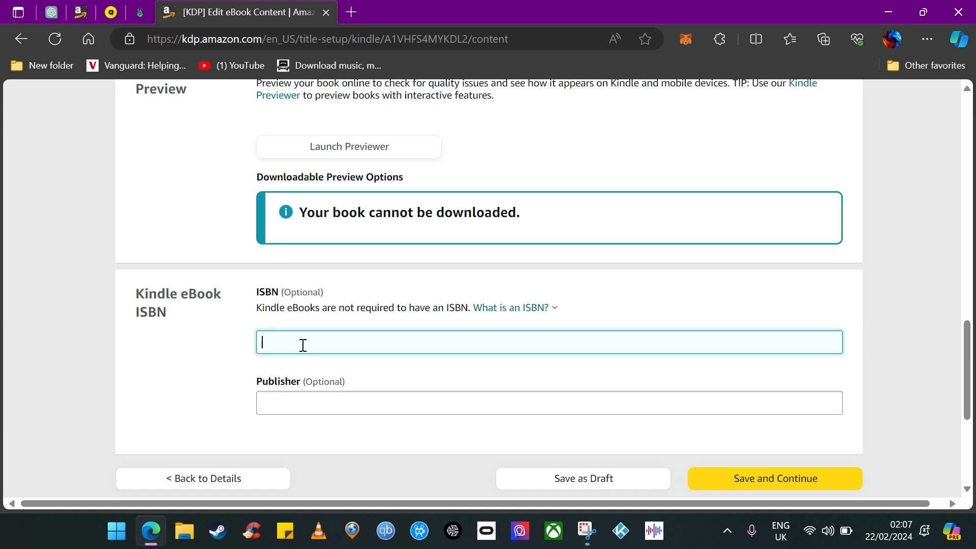
click(202, 371)
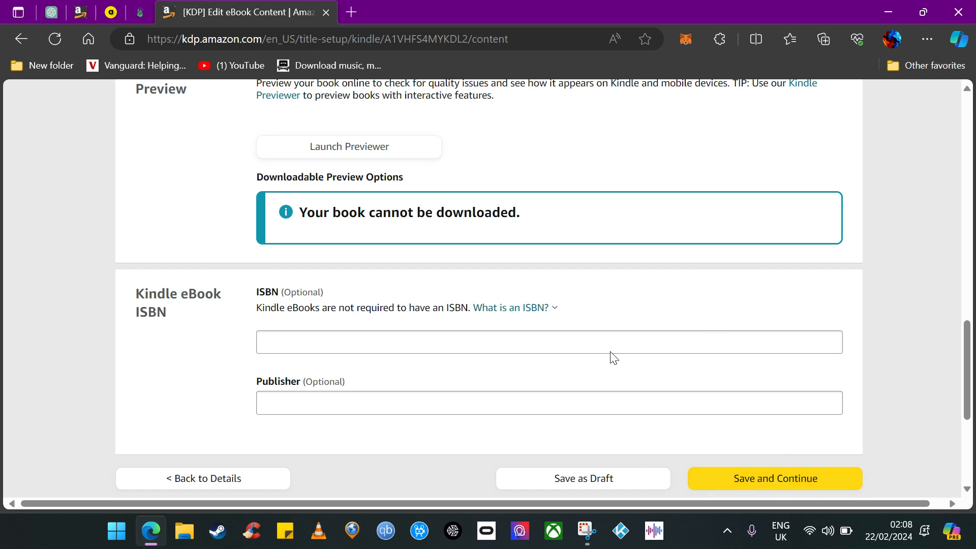
Return to the bookshelf, leaving the content page without saving.
scroll(200, 341, up, 2)
scroll(386, 315, up, 2)
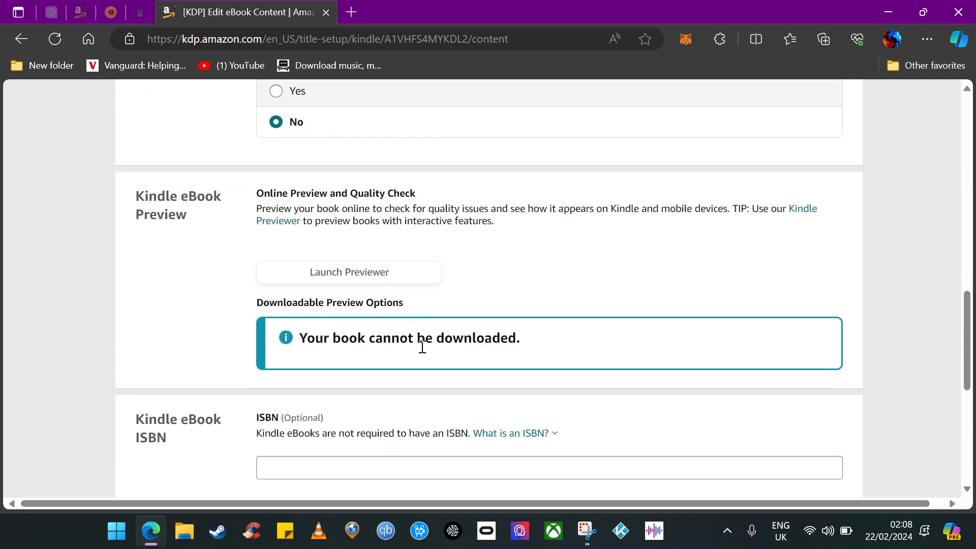
scroll(386, 316, down, 4)
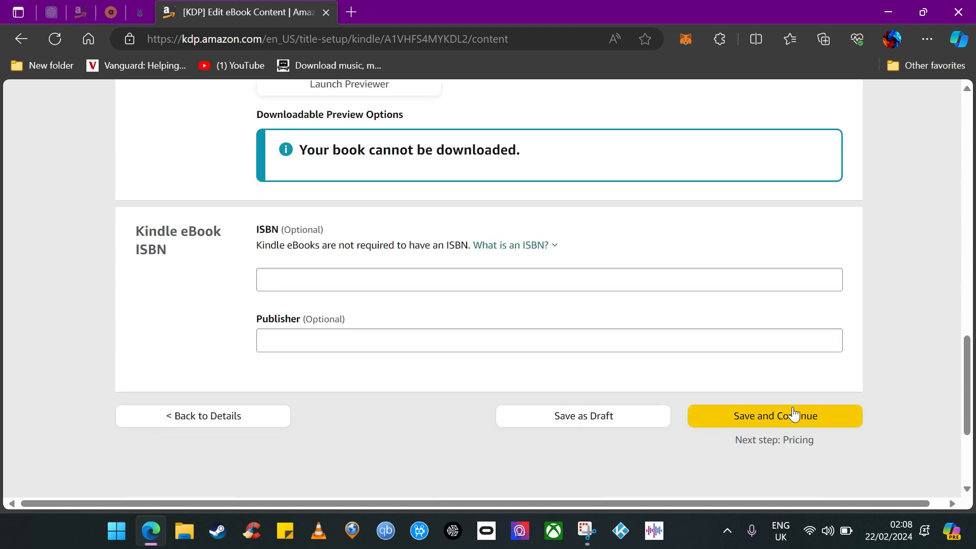
scroll(697, 382, up, 5)
scroll(589, 385, up, 10)
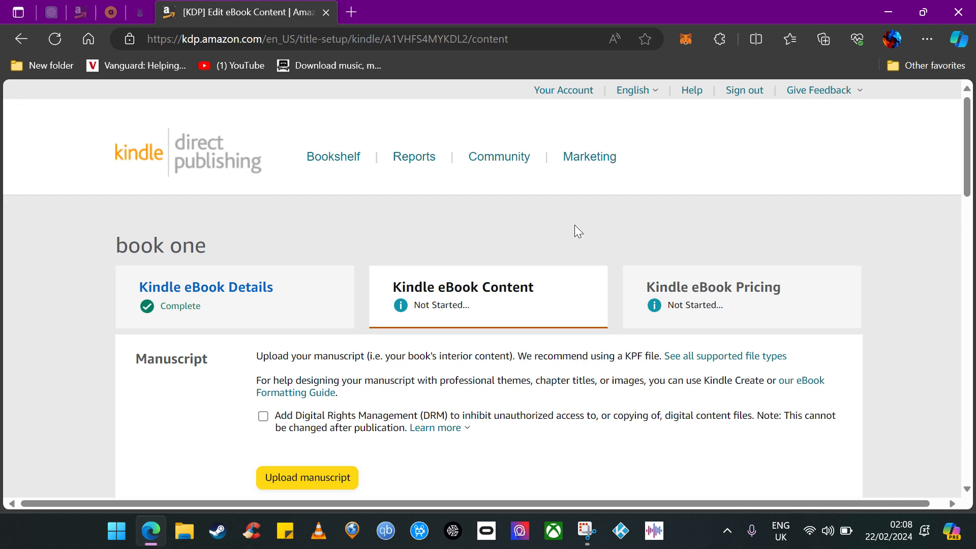
click(339, 161)
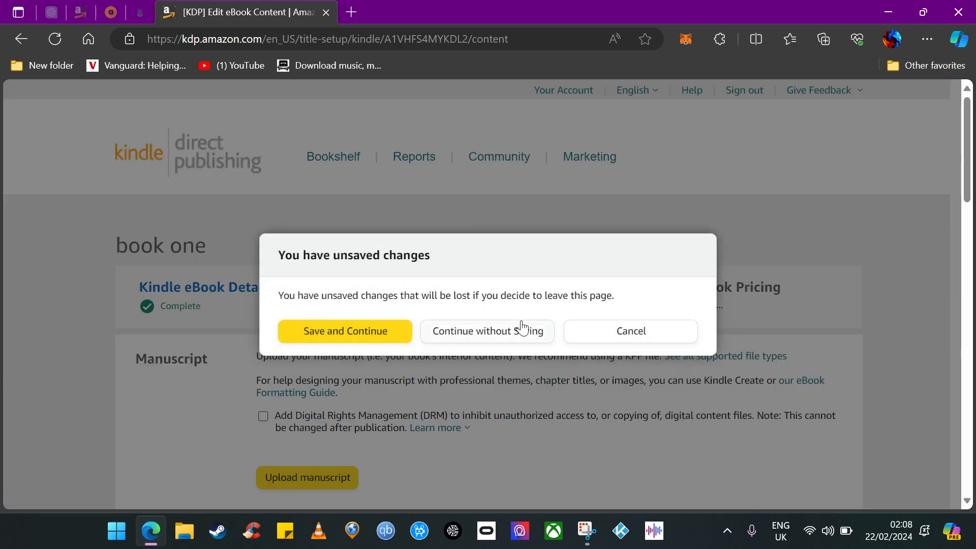
click(511, 334)
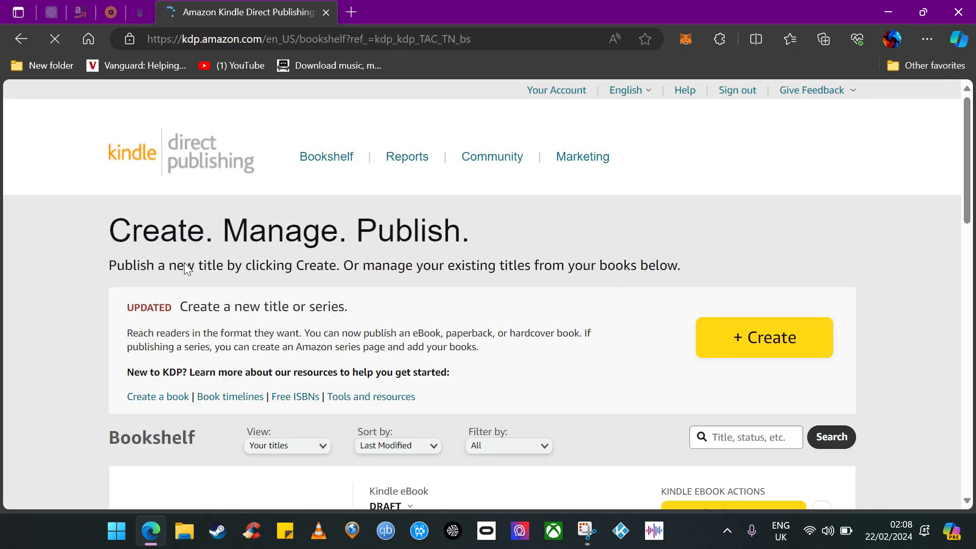
Delete the draft eBook "book one" from the bookshelf.
scroll(454, 335, down, 3)
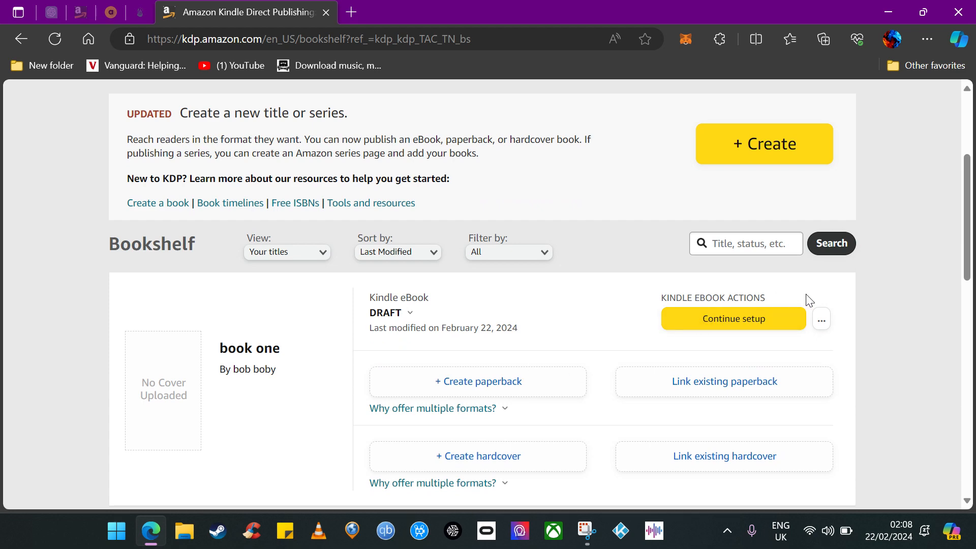
click(822, 320)
click(765, 370)
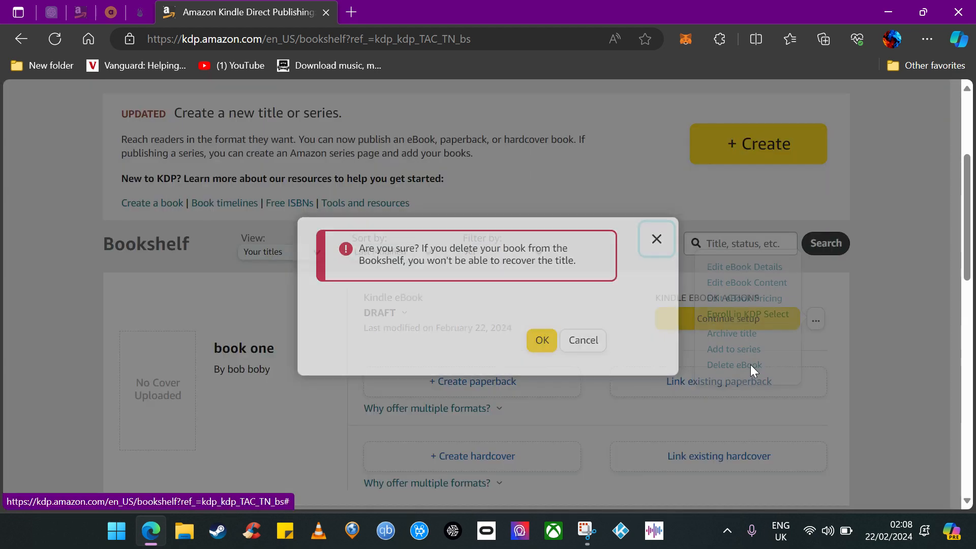
click(545, 343)
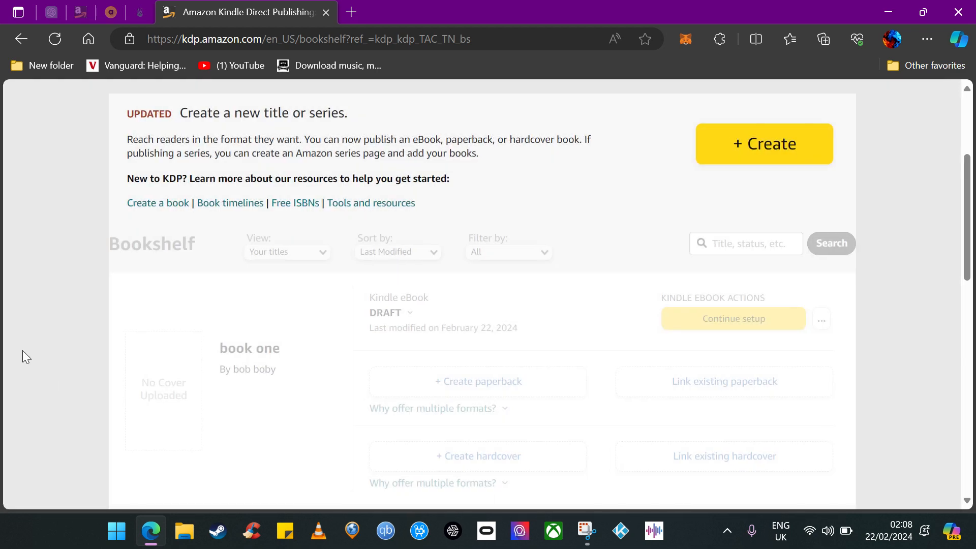
Examine the remaining titles listed on the bookshelf.
scroll(305, 366, down, 3)
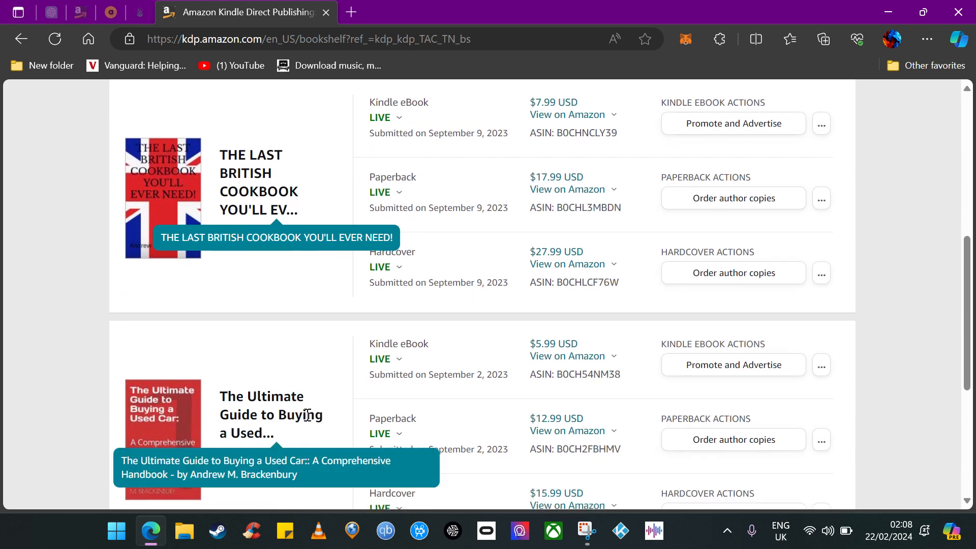
scroll(298, 420, up, 2)
scroll(301, 420, up, 3)
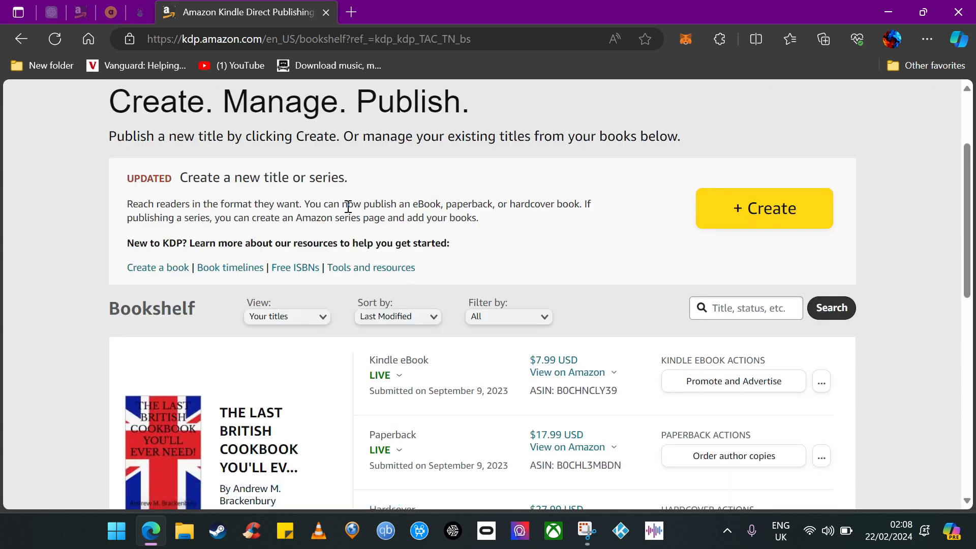
scroll(435, 376, up, 3)
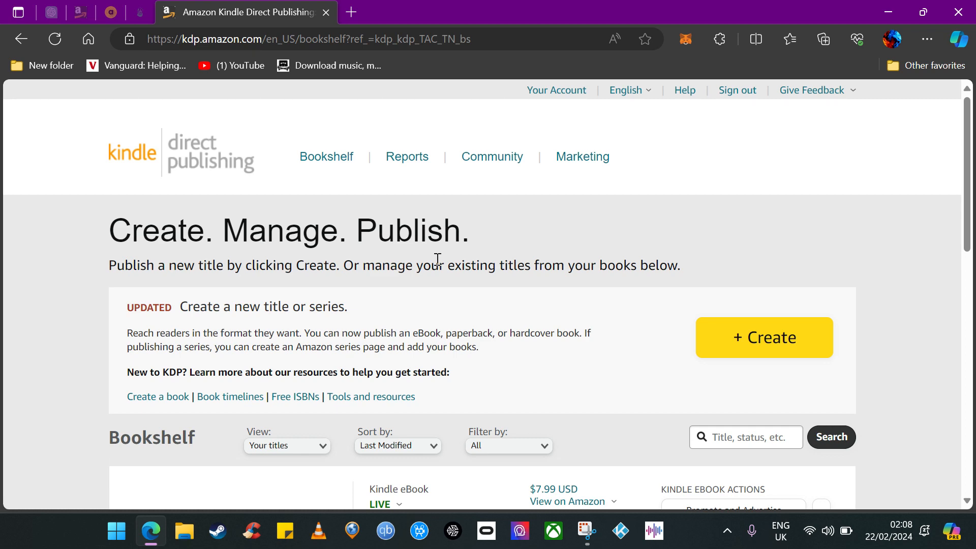
scroll(437, 259, down, 7)
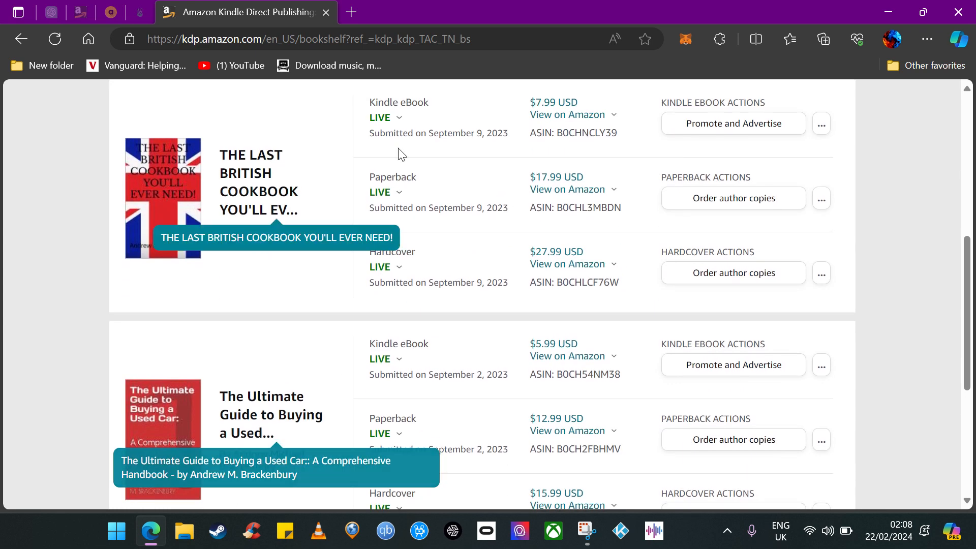
scroll(33, 306, up, 1)
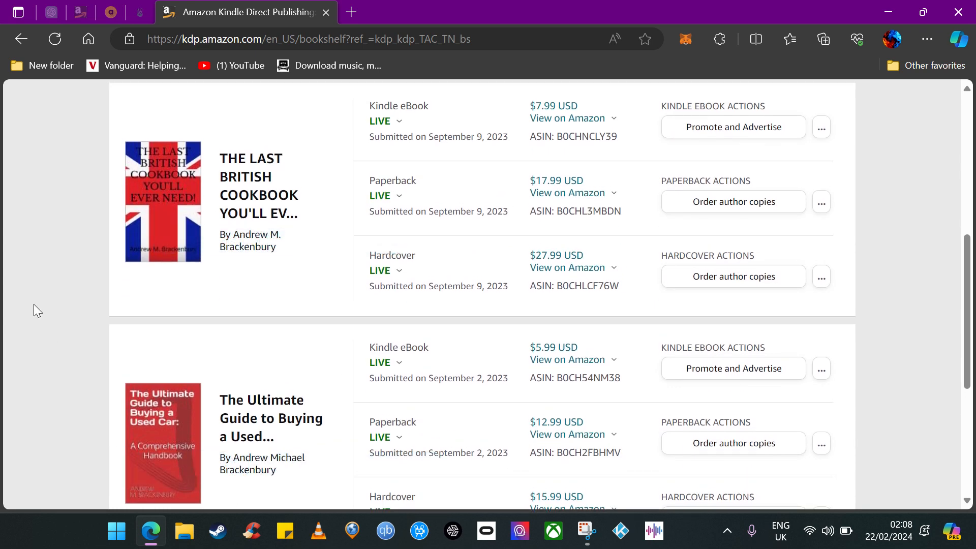
scroll(35, 309, up, 4)
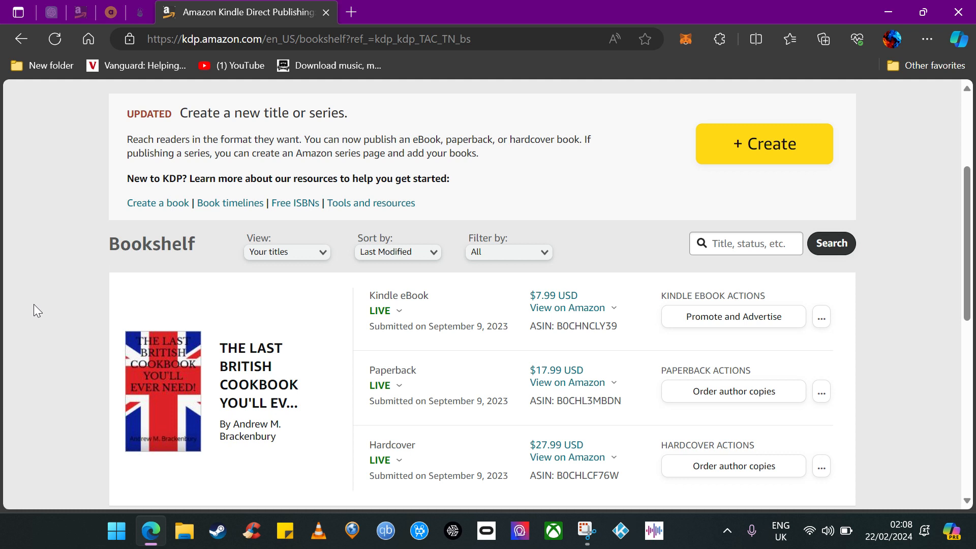